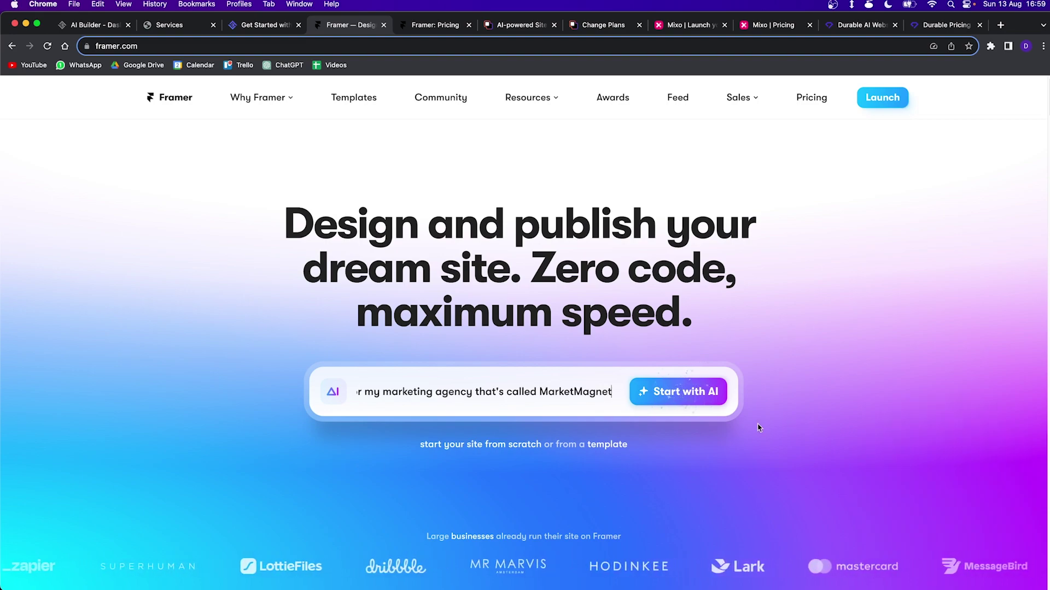
Generate the MarketMagnet agency landing page with AI, try the green-yellow palette, and apply the maroon, orange and teal palette with shuffled colours
left_click(681, 397)
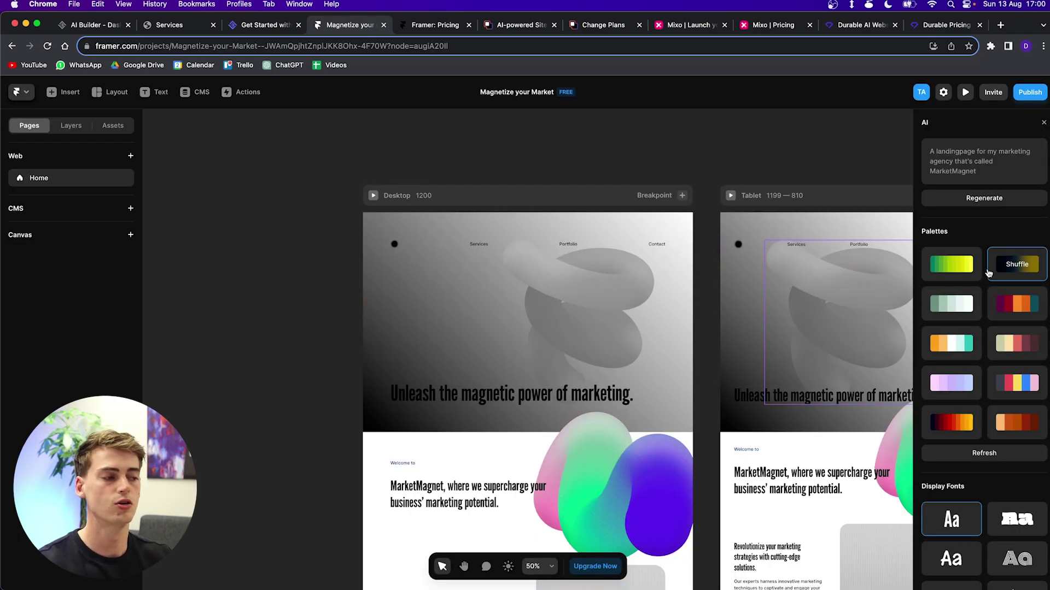
left_click(965, 267)
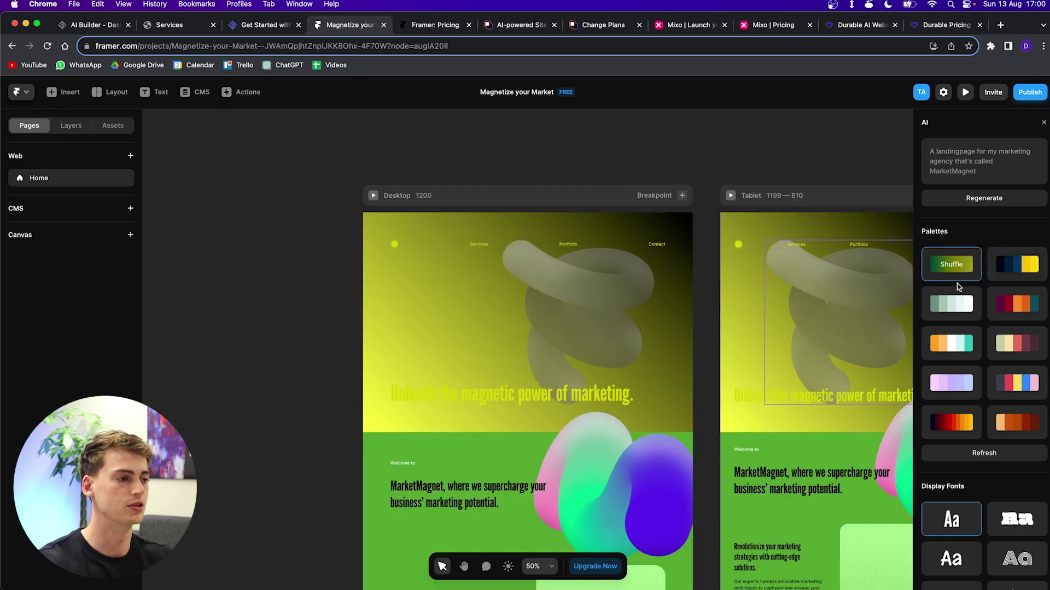
left_click(1016, 307)
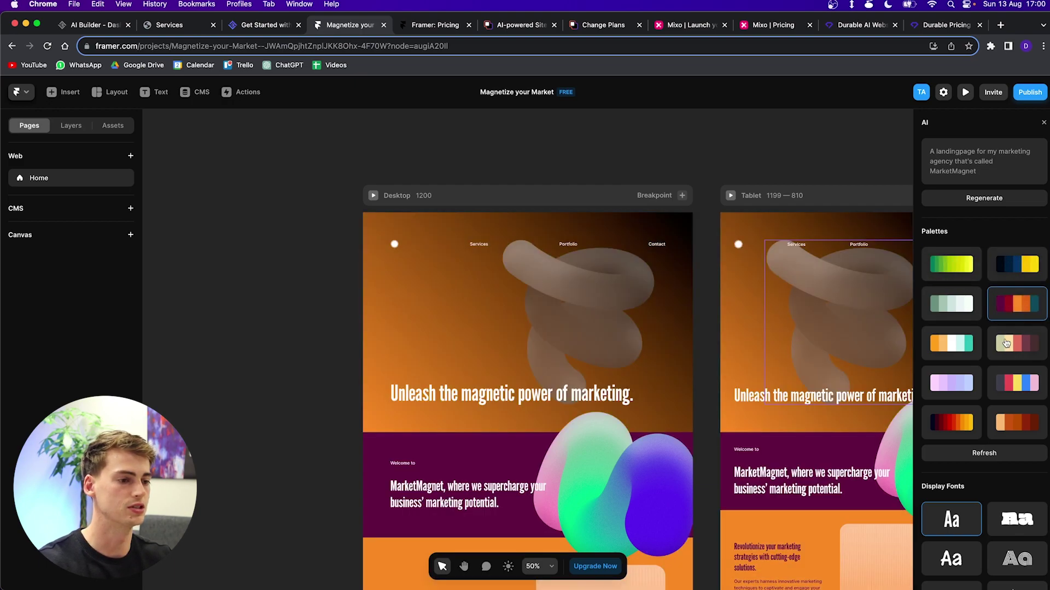
left_click(1014, 310)
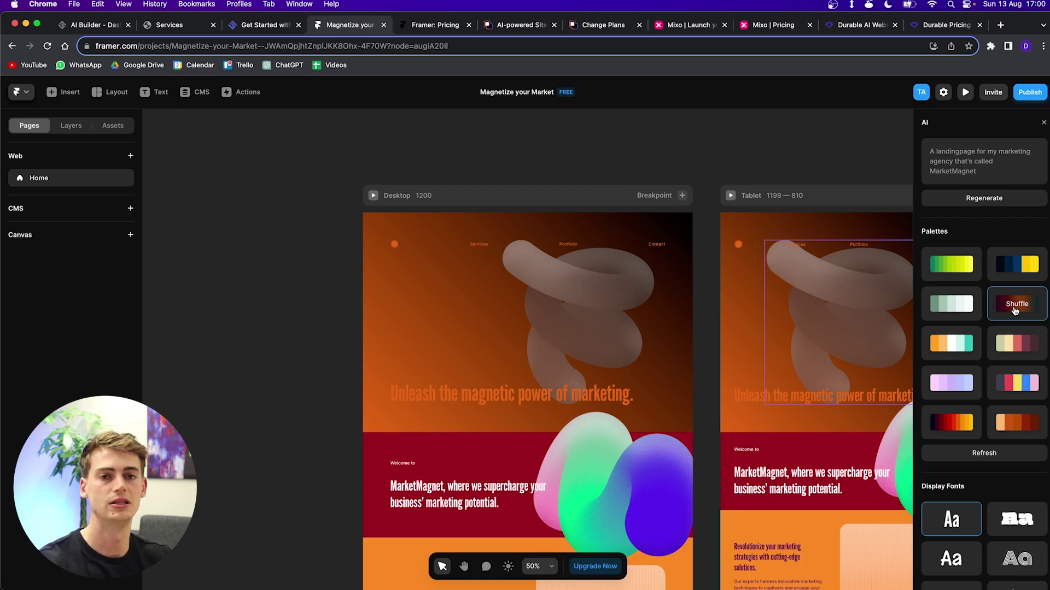
left_click(1014, 310)
Choose a bolder decorative display font for the generated page's headings and the second text font for its body copy
scroll(1015, 310, "down", 4)
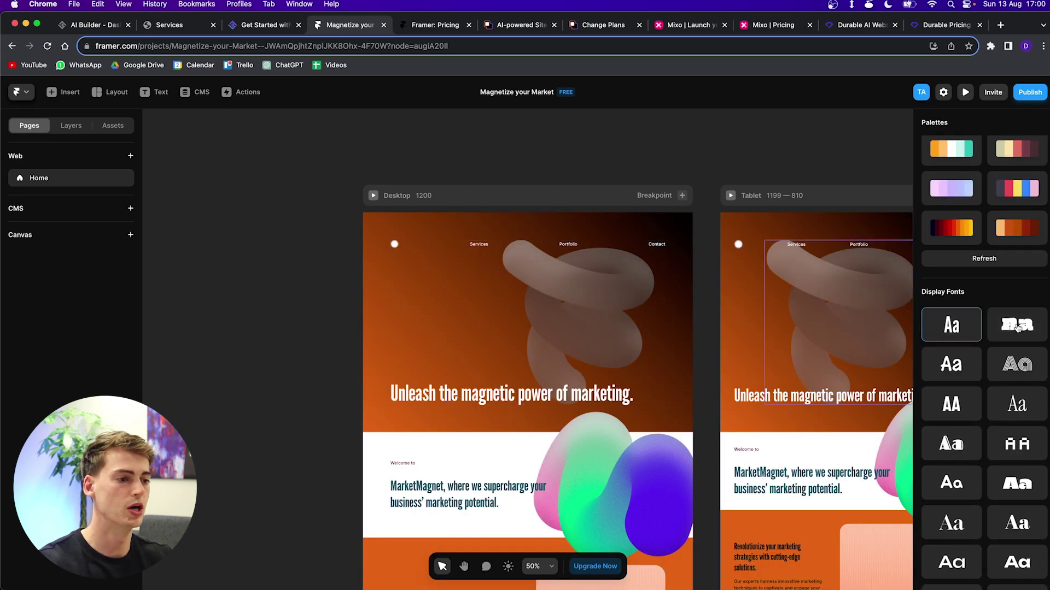
left_click(1014, 324)
scroll(1012, 331, "down", 5)
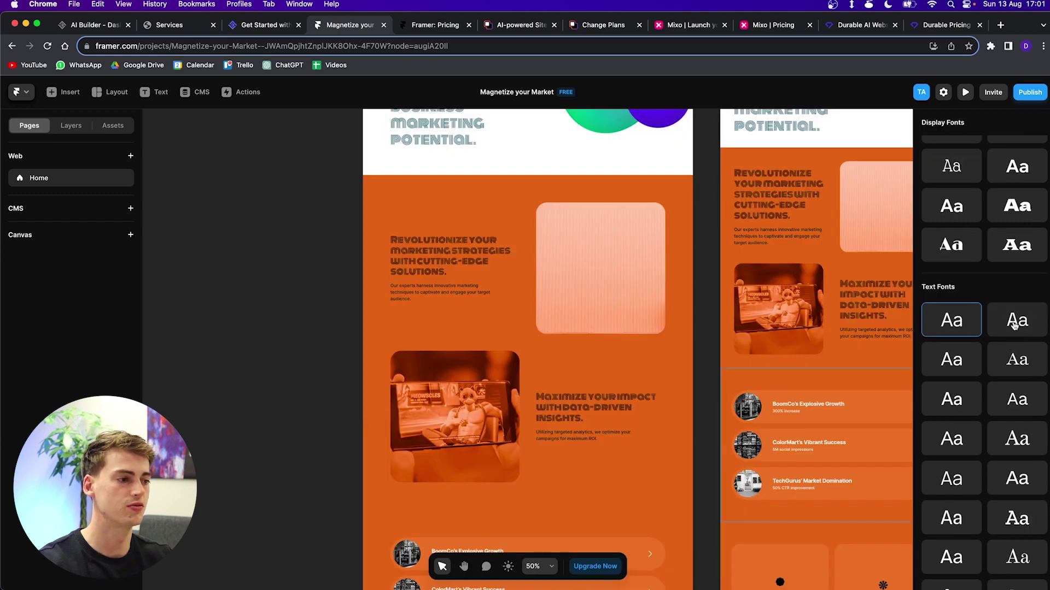
left_click(1014, 325)
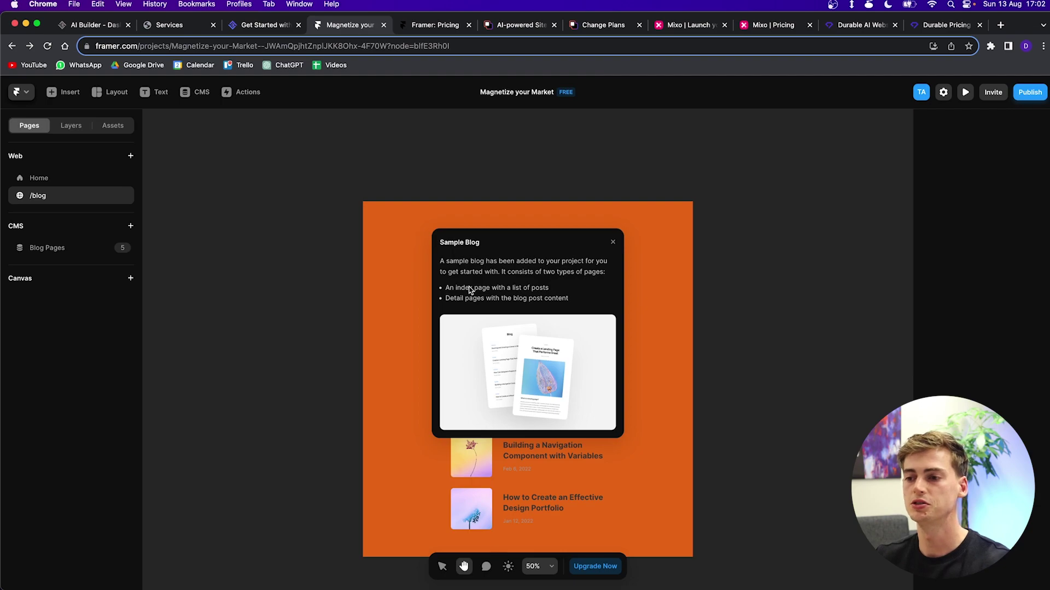
Dismiss the sample blog introduction and look over the list of posts on the blog index page
left_click(613, 242)
scroll(506, 348, "down", 5)
scroll(506, 348, "up", 4)
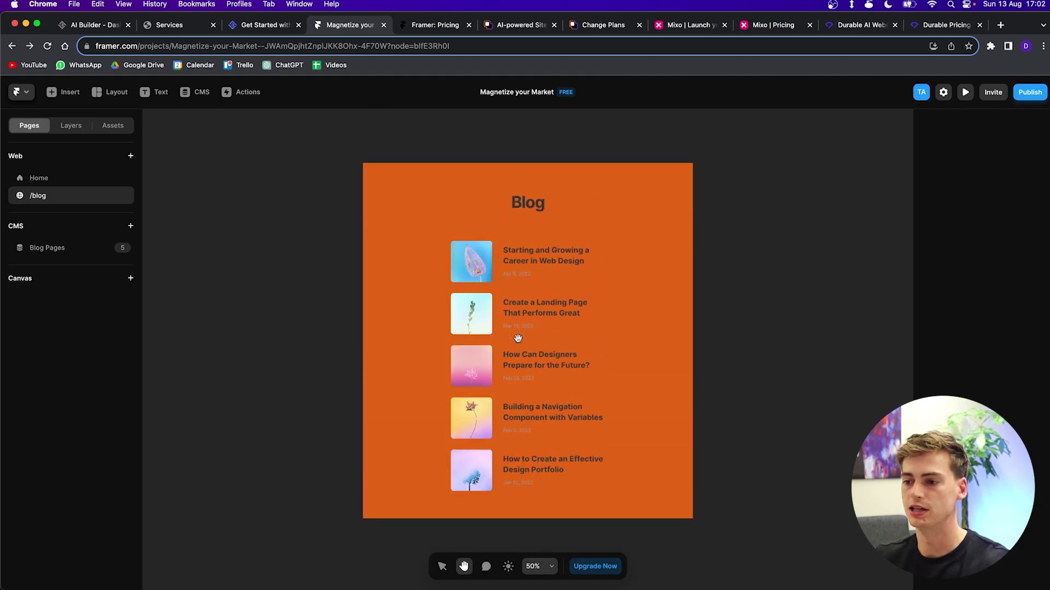
key("v")
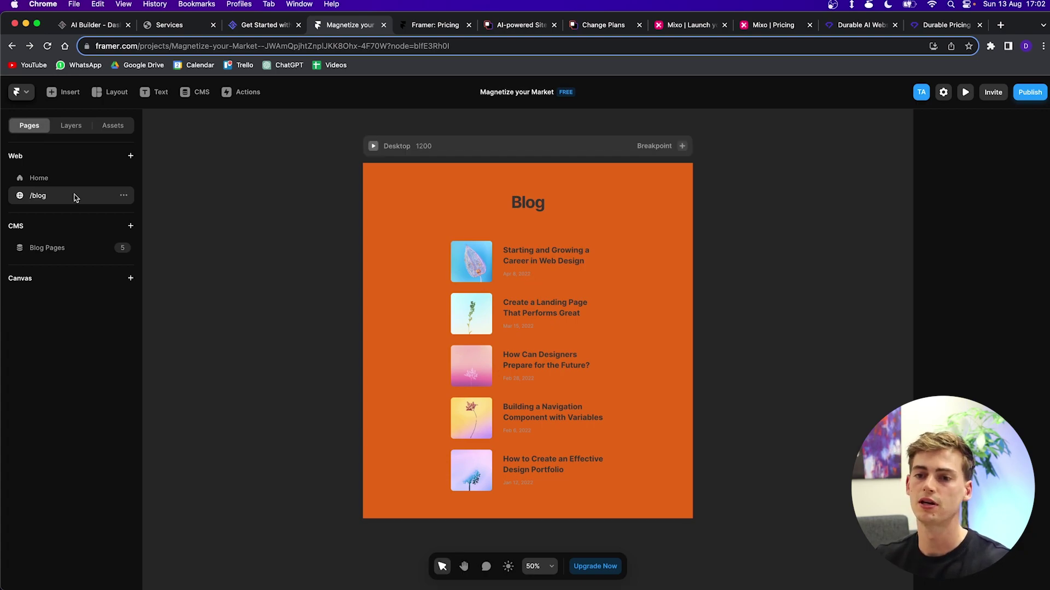
Add an AI-generated web page from "A simple page which discusses the differences of personal branding and business branding" and review its sections
left_click(130, 158)
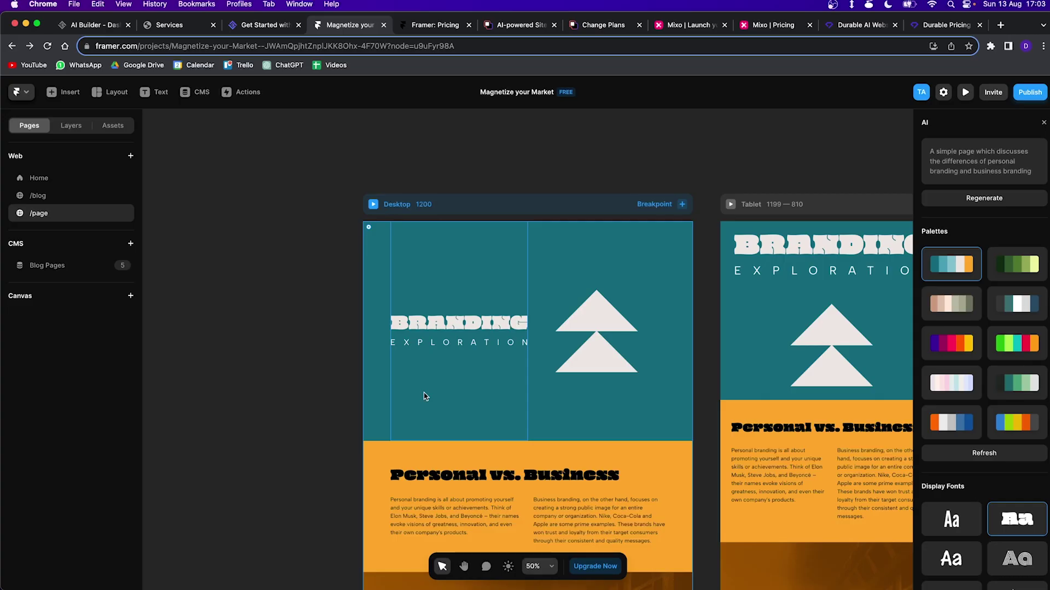
scroll(547, 333, "down", 5)
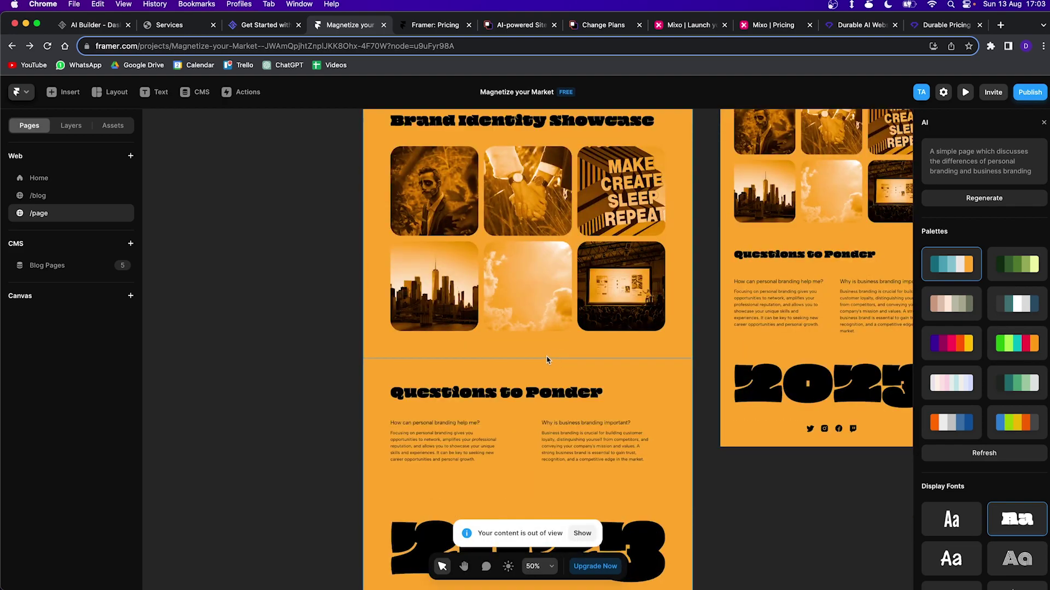
scroll(546, 360, "up", 5)
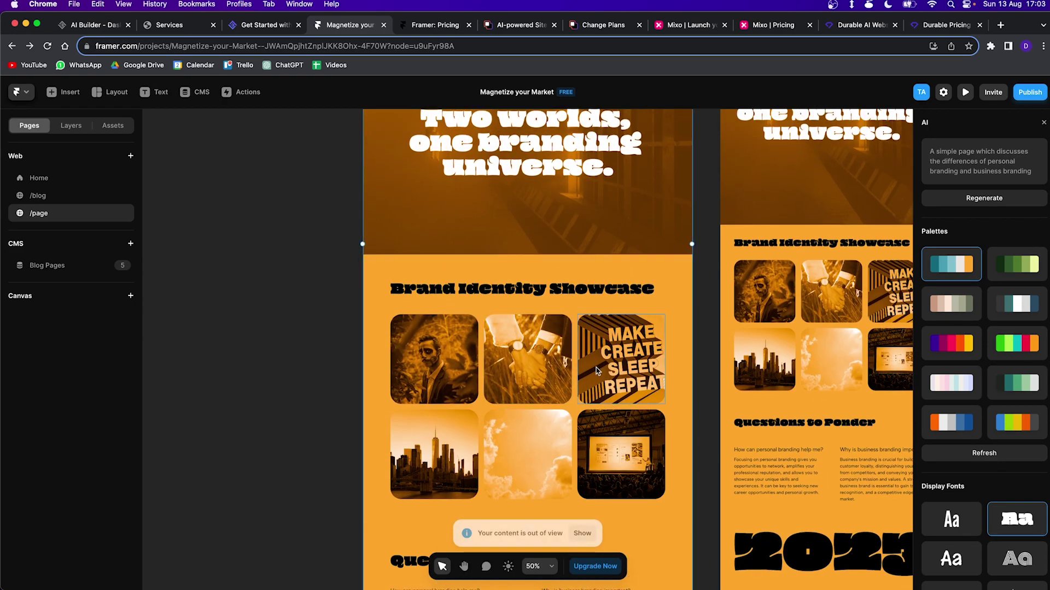
scroll(596, 371, "down", 6)
scroll(579, 306, "up", 1)
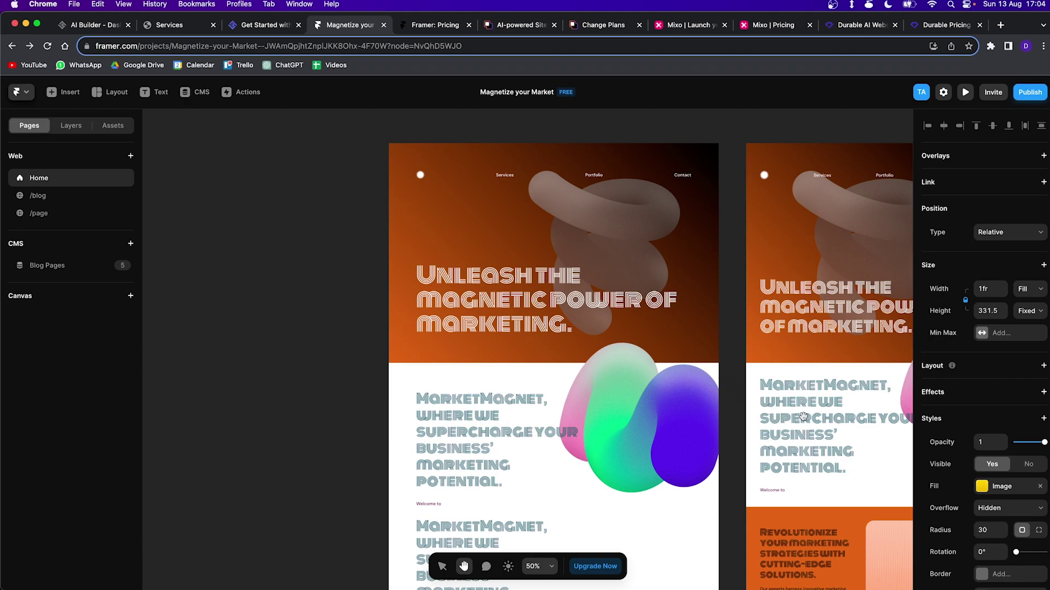
Examine how the Home page adapts to the tablet and phone breakpoints, from the hero down through the lower sections
left_click_drag(802, 417, 489, 407)
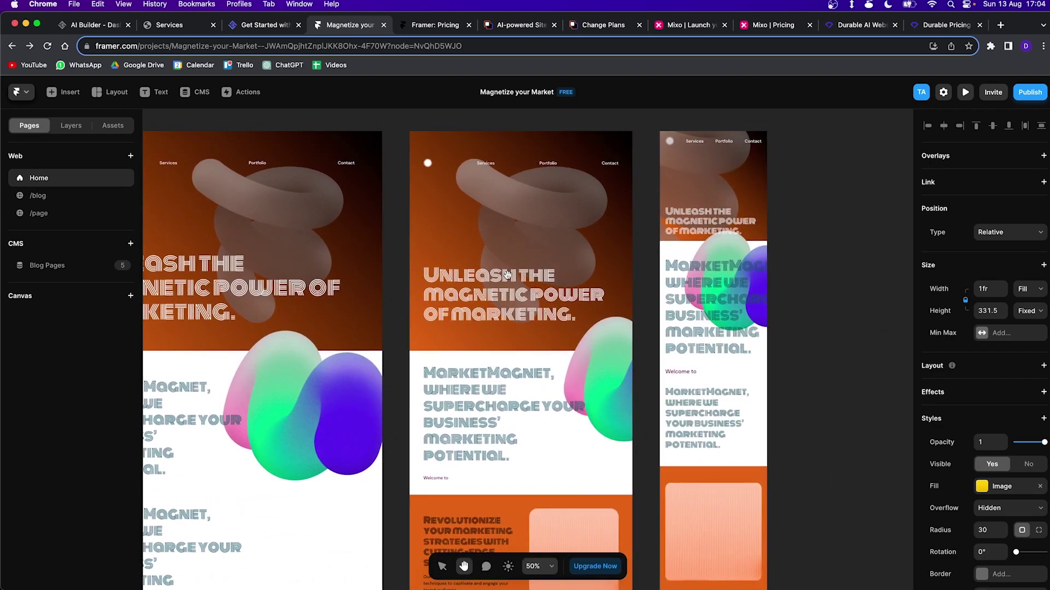
scroll(721, 300, "down", 3)
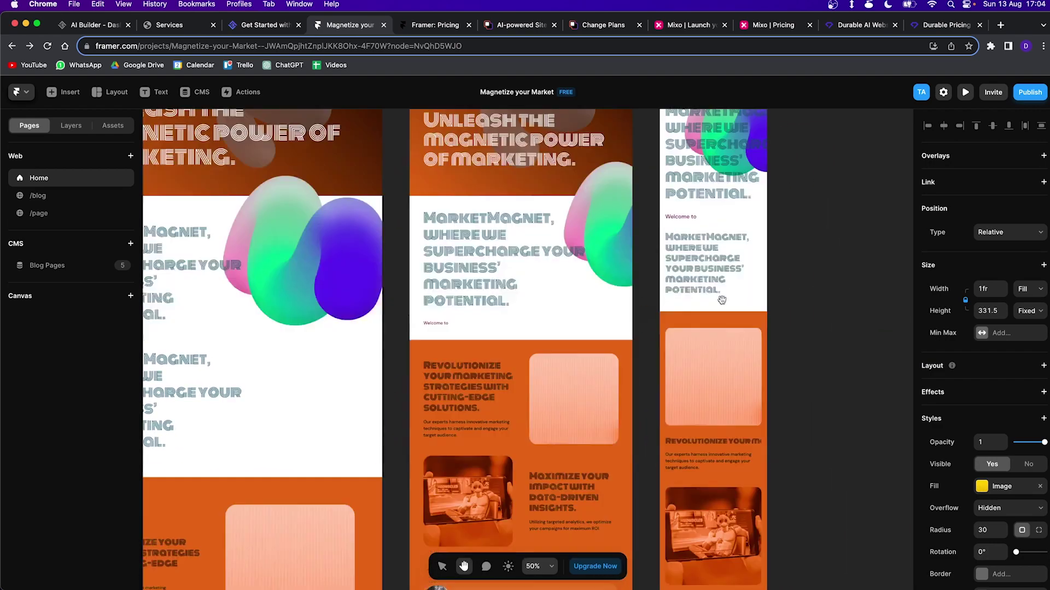
scroll(721, 300, "down", 4)
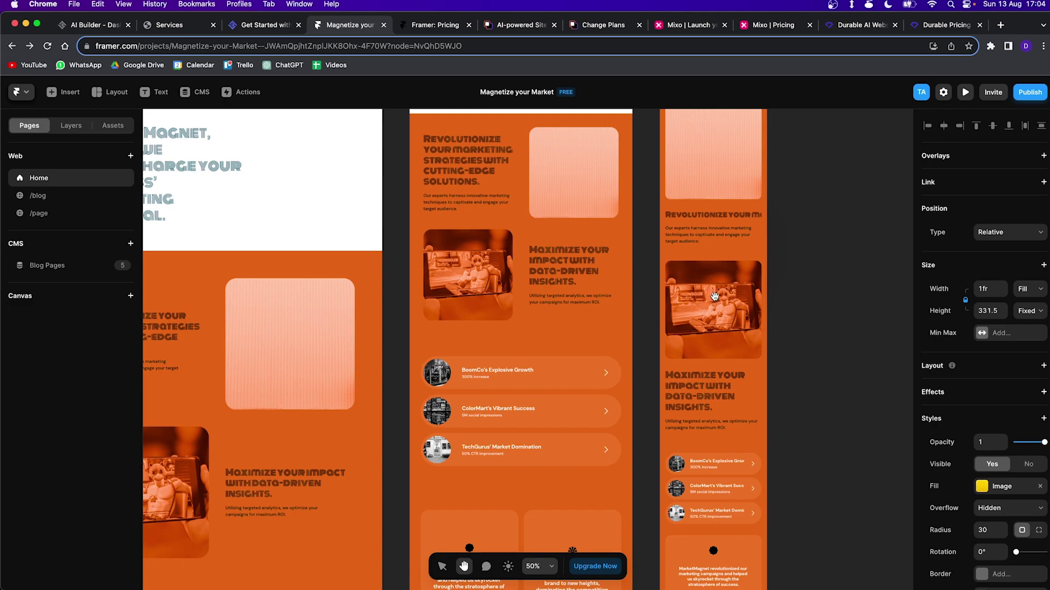
scroll(714, 296, "down", 10)
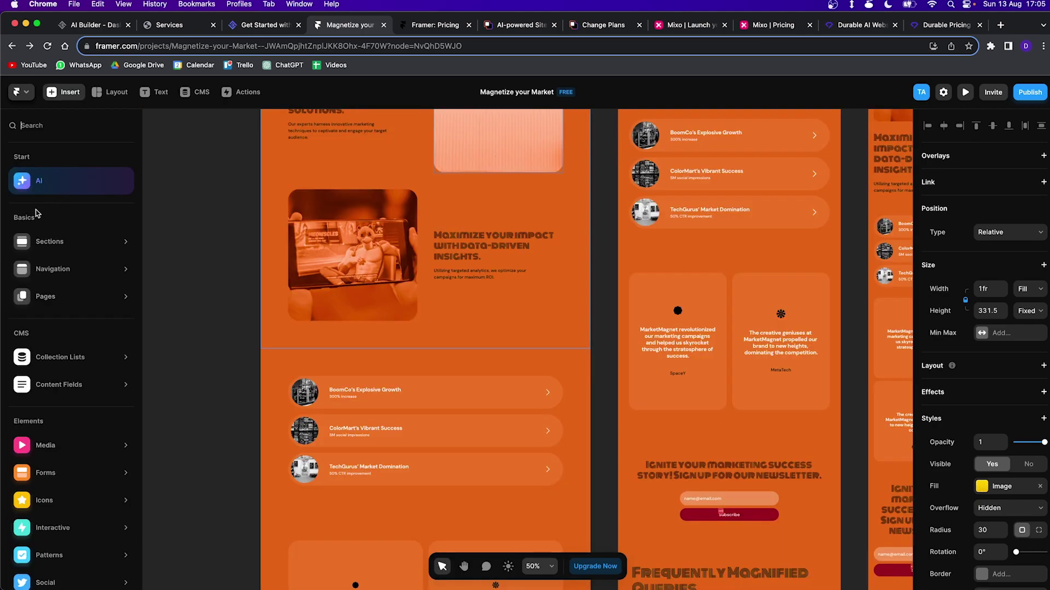
Look through the insertable elements, covering AI prompts, sections, media, forms, icons, interactive components and patterns
left_click(31, 184)
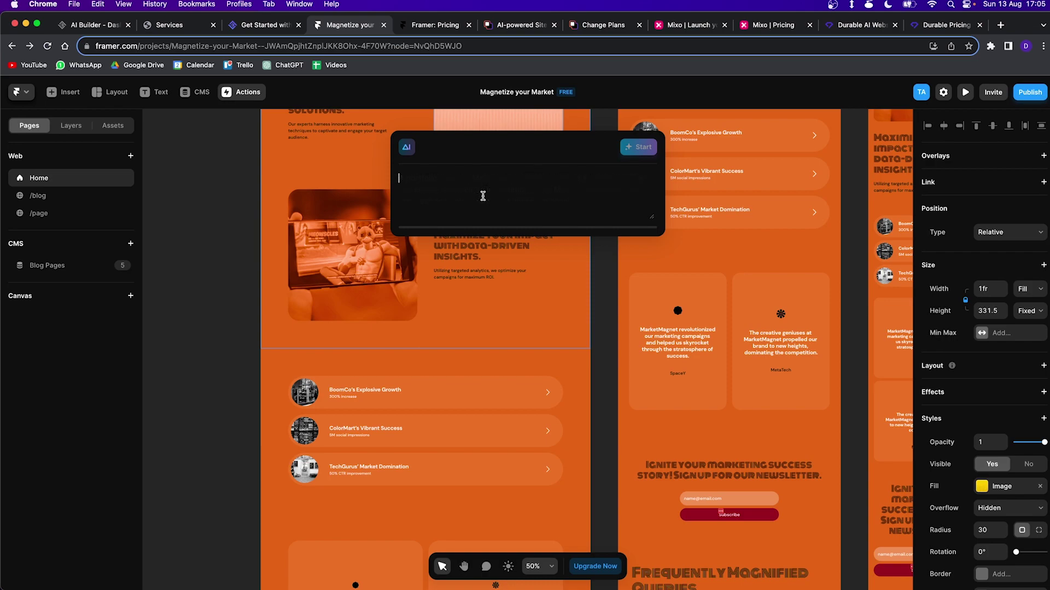
key("Escape")
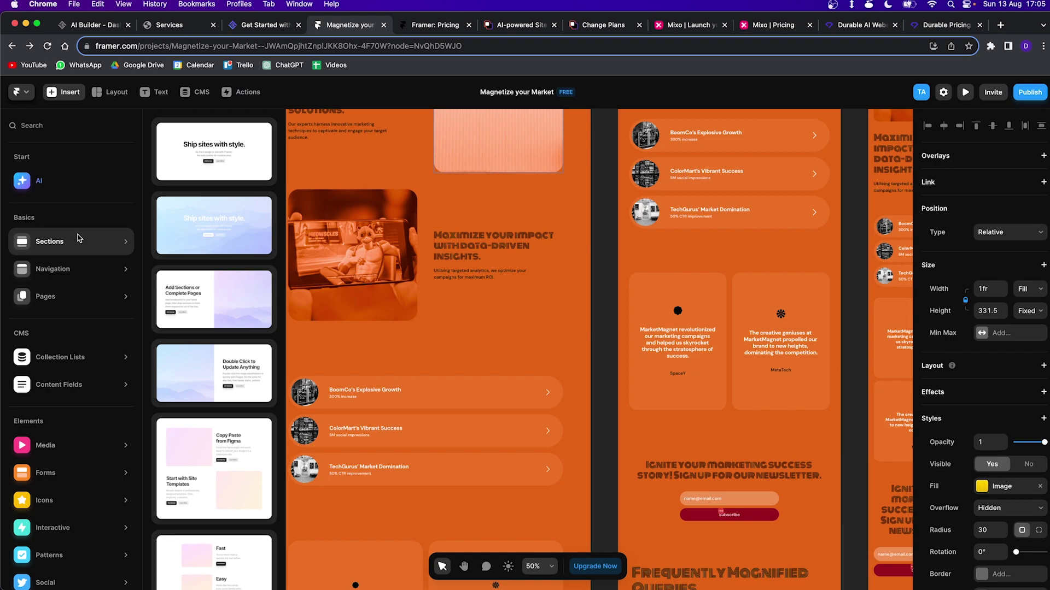
mouse_move(100, 437)
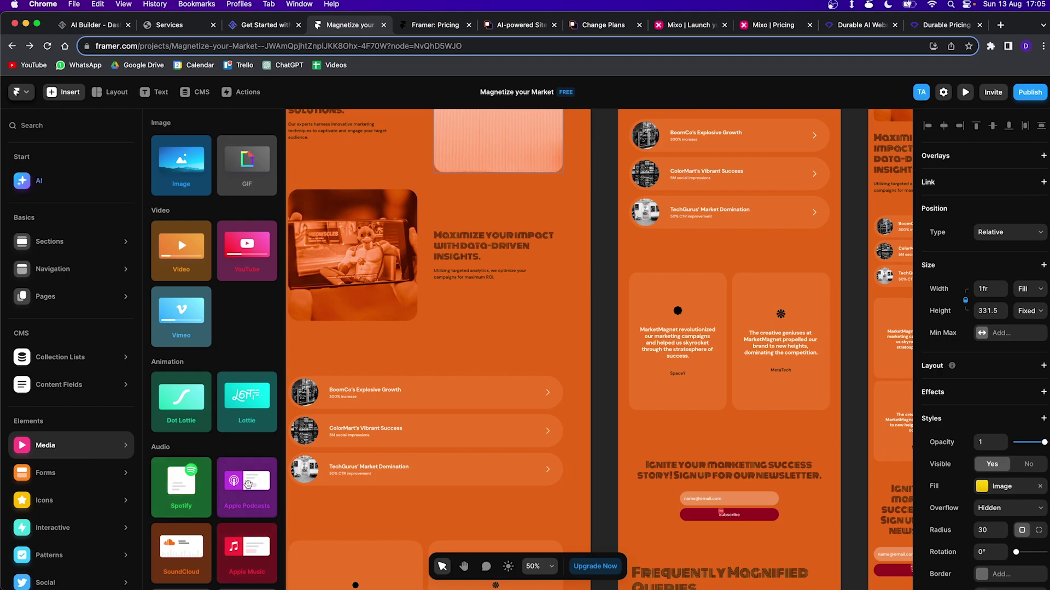
mouse_move(54, 467)
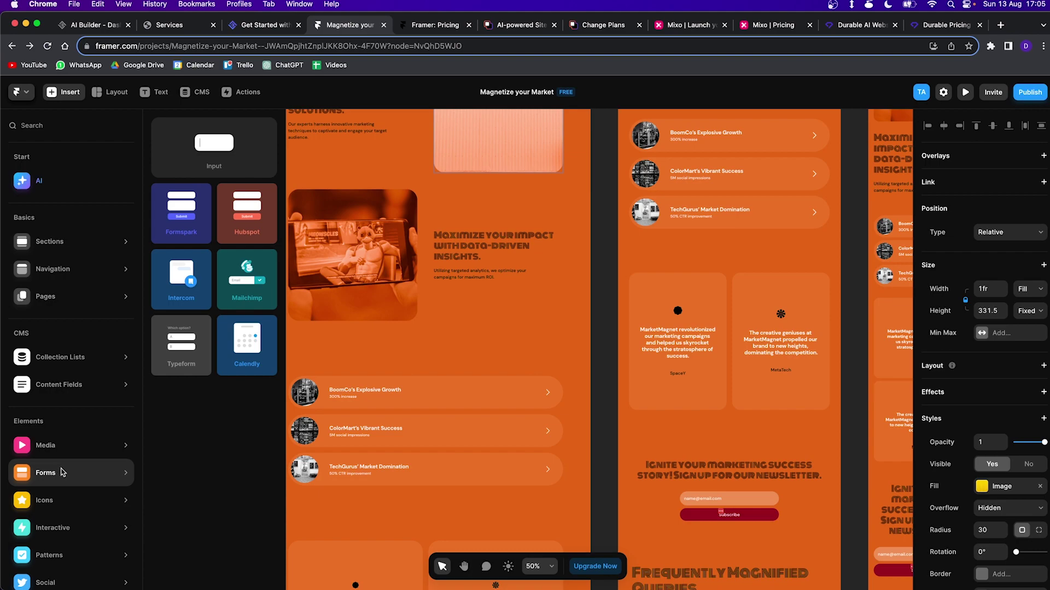
mouse_move(65, 499)
mouse_move(69, 530)
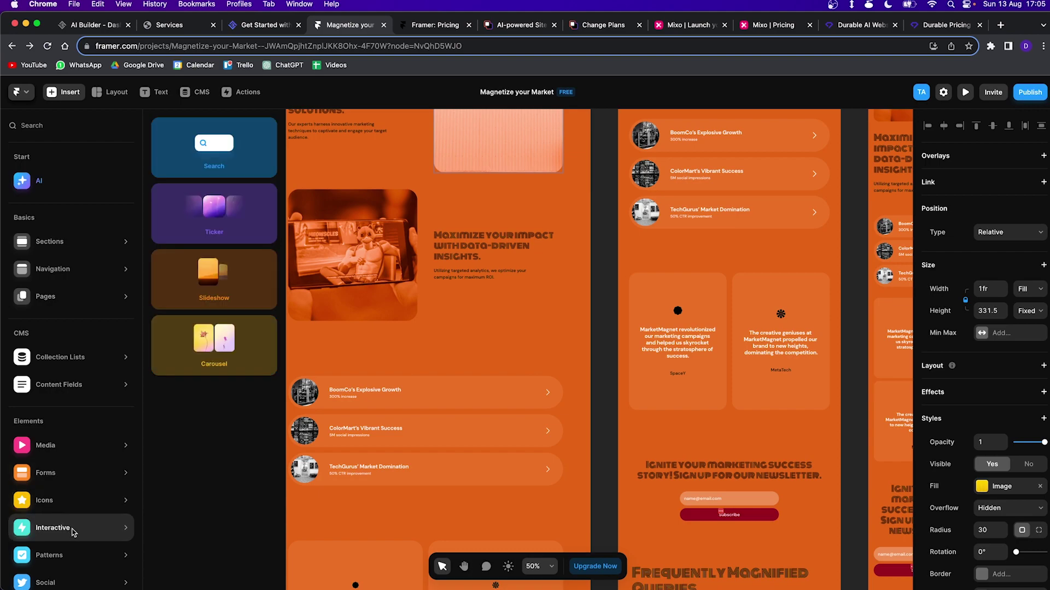
mouse_move(54, 558)
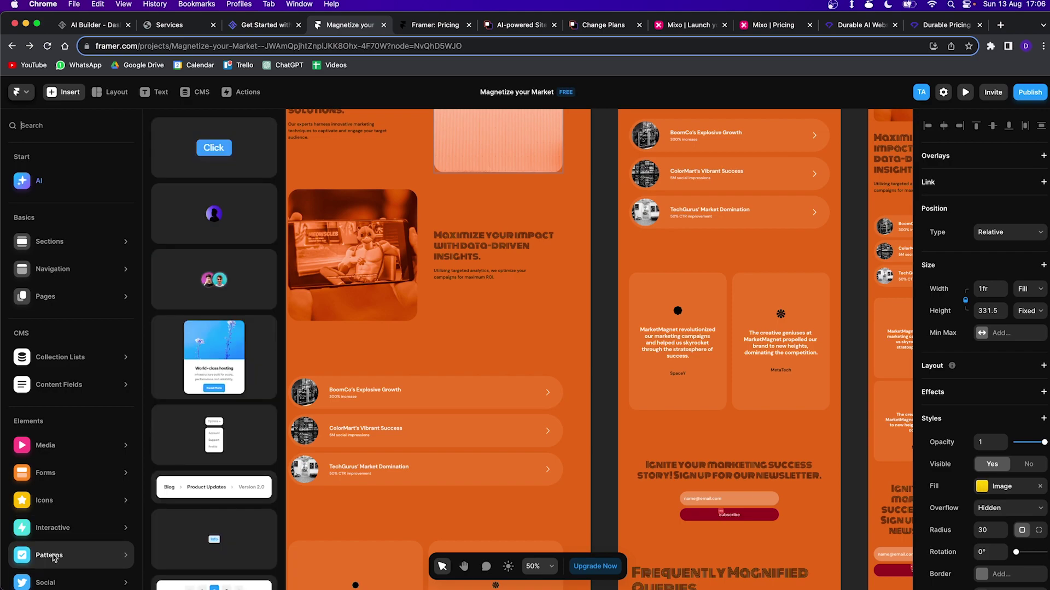
scroll(53, 558, "down", 2)
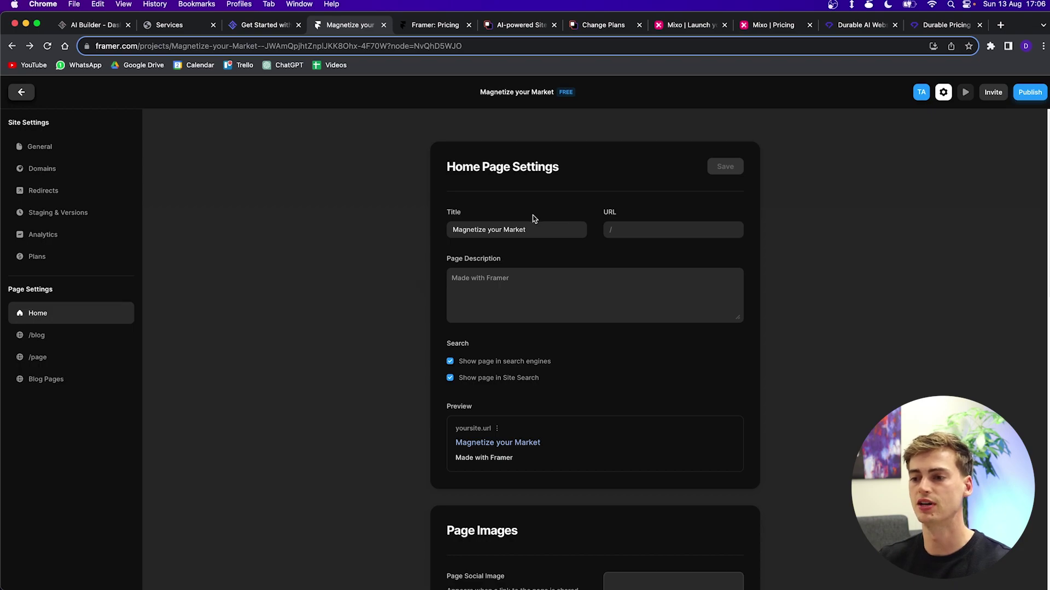
Review the Home page's description, search, social image and custom code settings, and open the site's Analytics overview
scroll(366, 277, "down", 5)
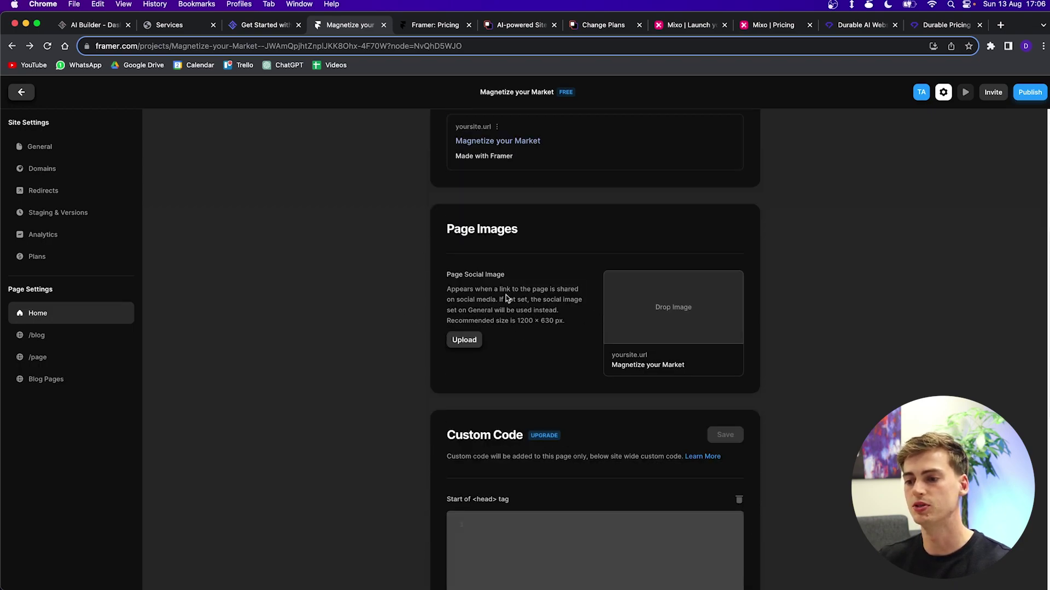
scroll(506, 298, "down", 4)
scroll(492, 264, "up", 10)
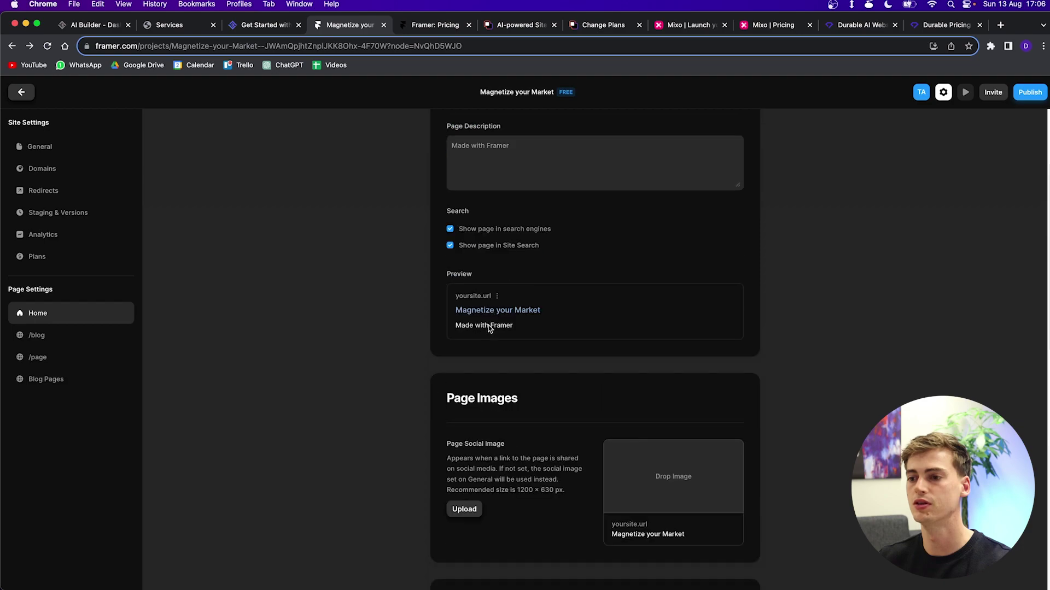
left_click(464, 285)
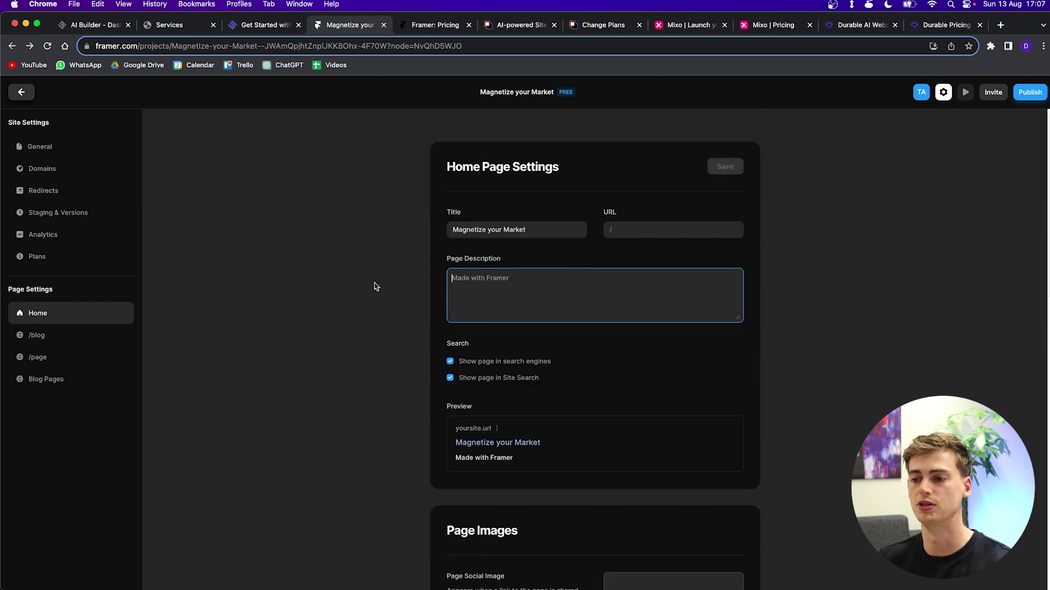
left_click(124, 238)
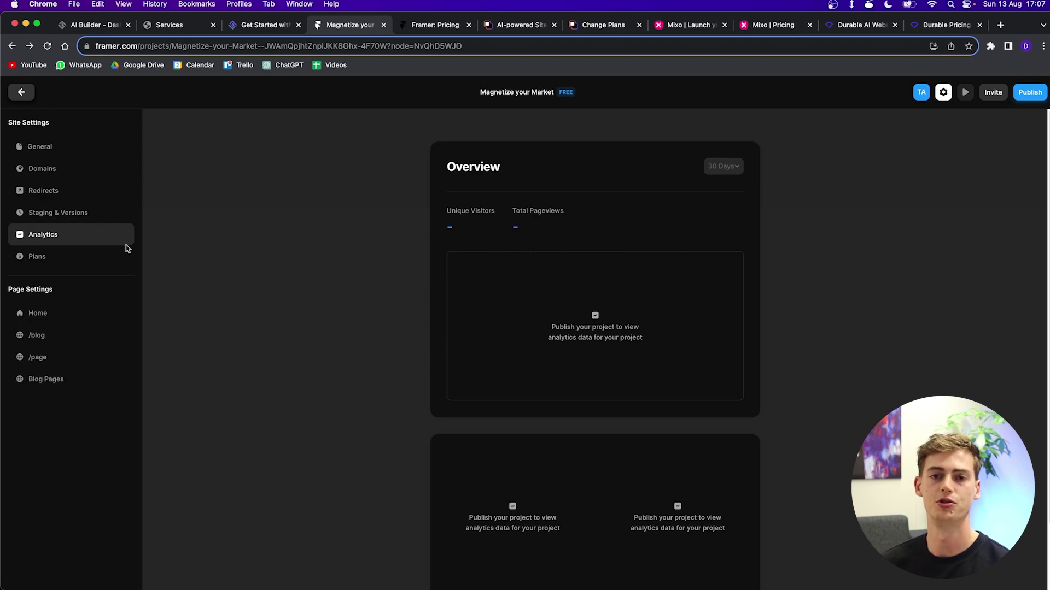
Switch to the Framer pricing page and compare the plans, toggling the Pro plan's yearly billing option
key("ctrl+Tab")
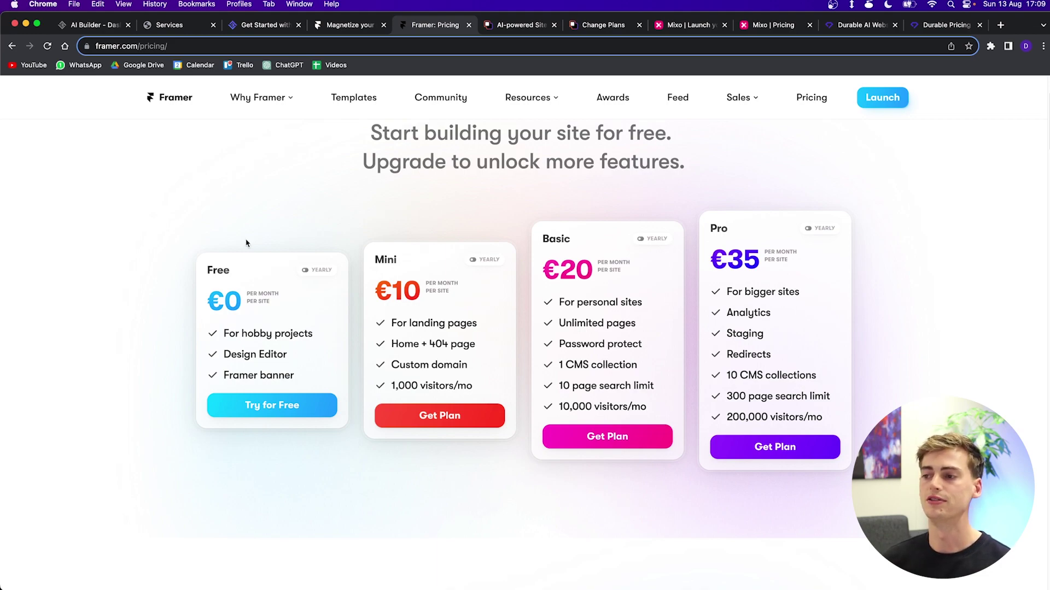
left_click(808, 232)
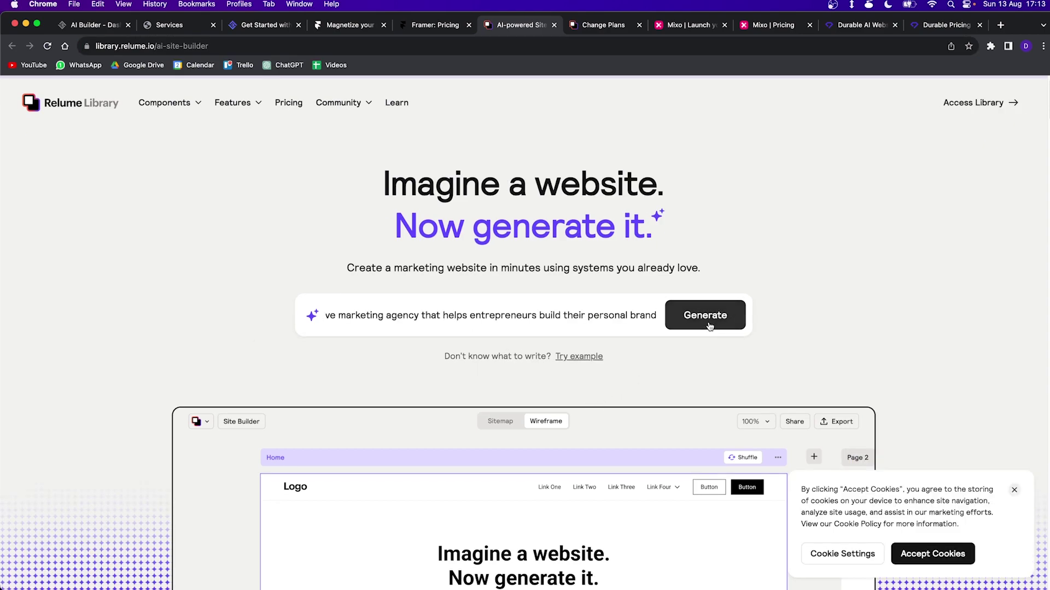
Switch to Relume and start a site project for a creative marketing agency that helps entrepreneurs build their personal brand
left_click(705, 316)
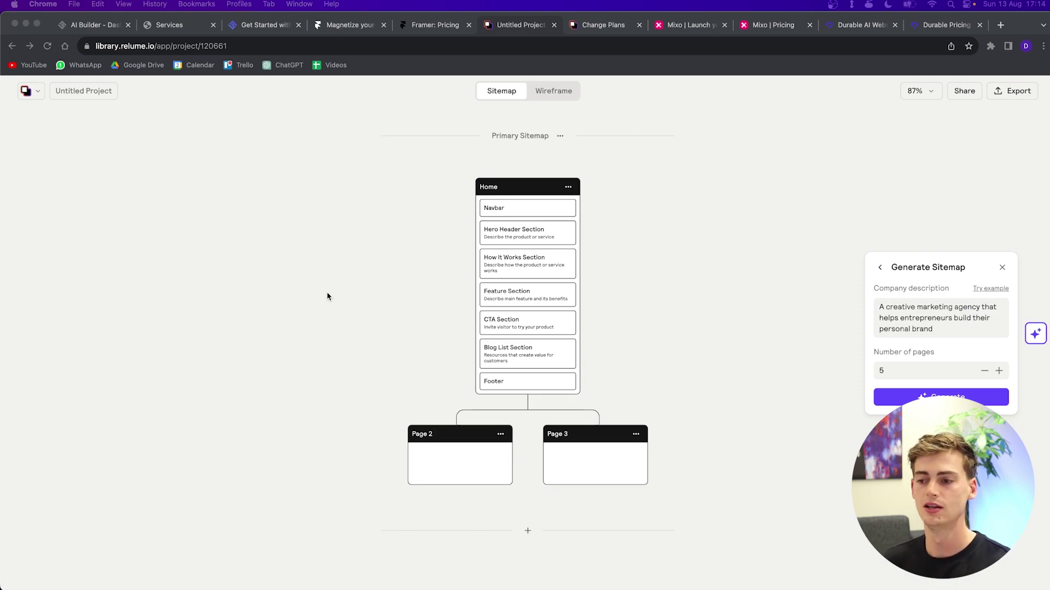
Inspect the AI generation options for Page 2 and Page 3, and select the Home page's Hero Header Section in the sitemap
left_click(454, 465)
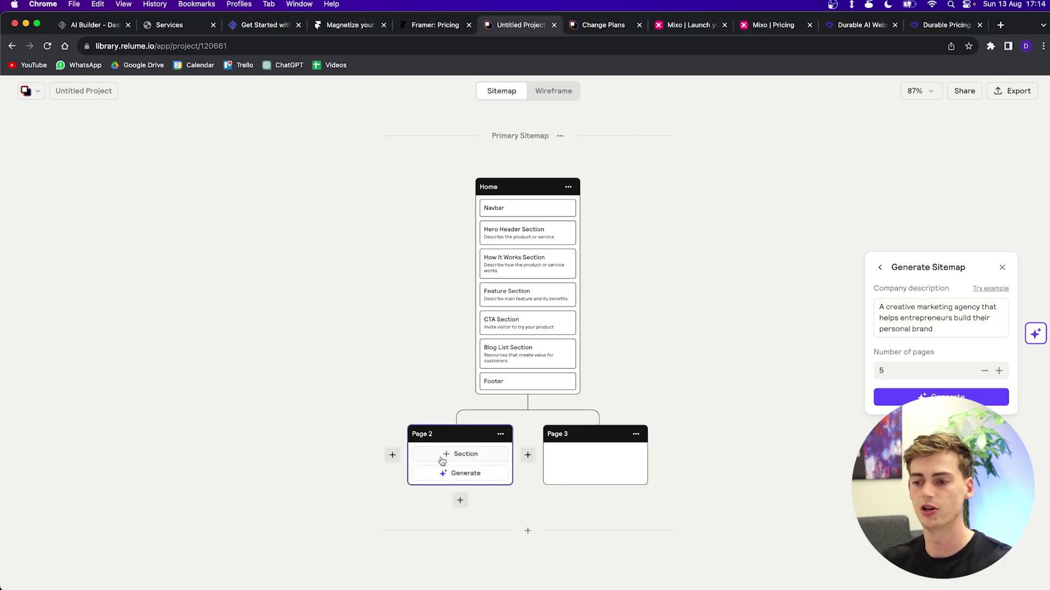
left_click(448, 477)
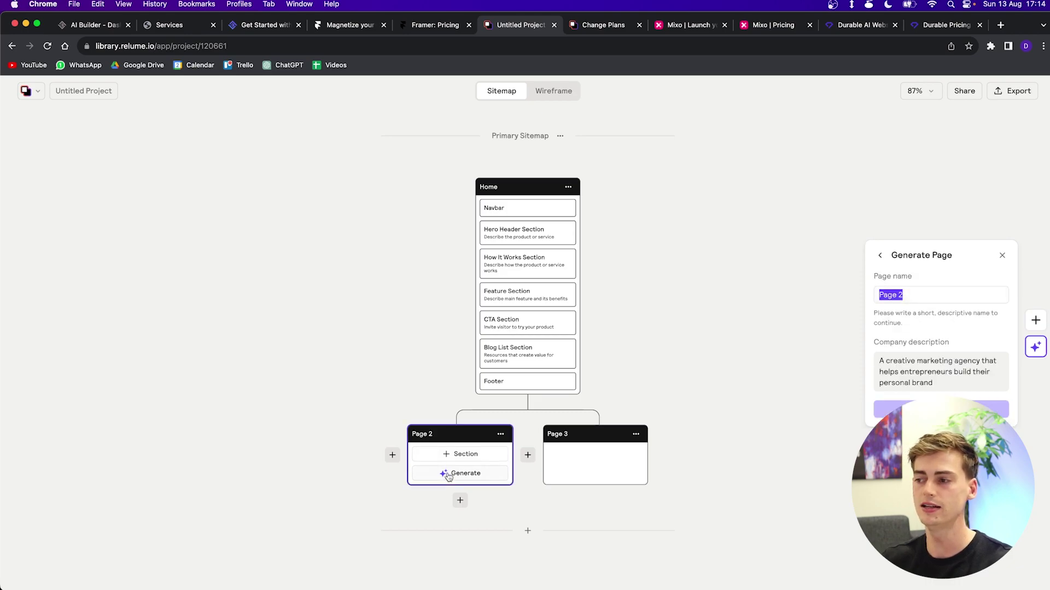
left_click(599, 479)
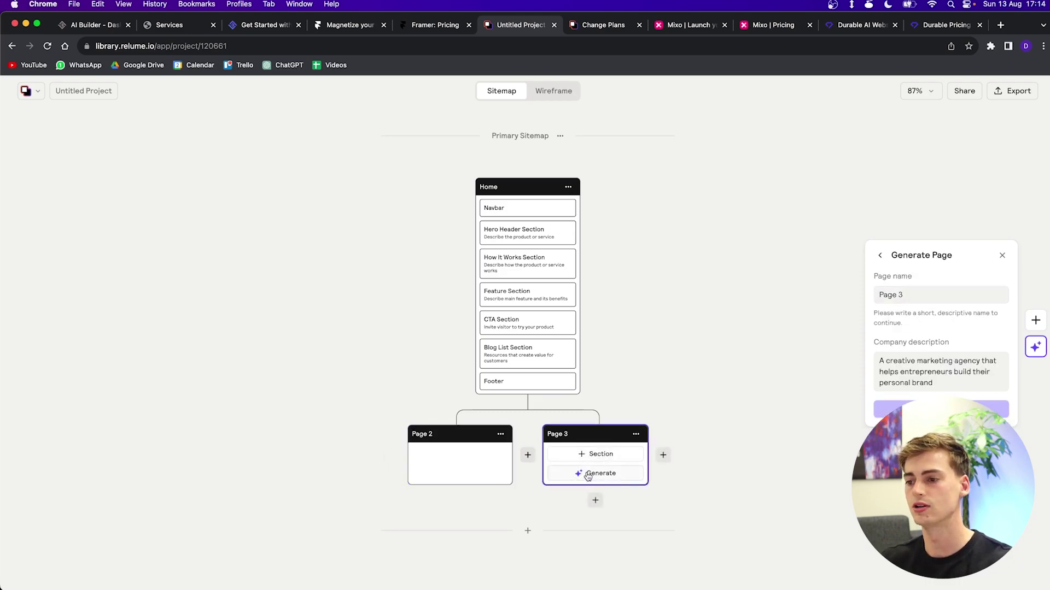
left_click(646, 370)
left_click(514, 236)
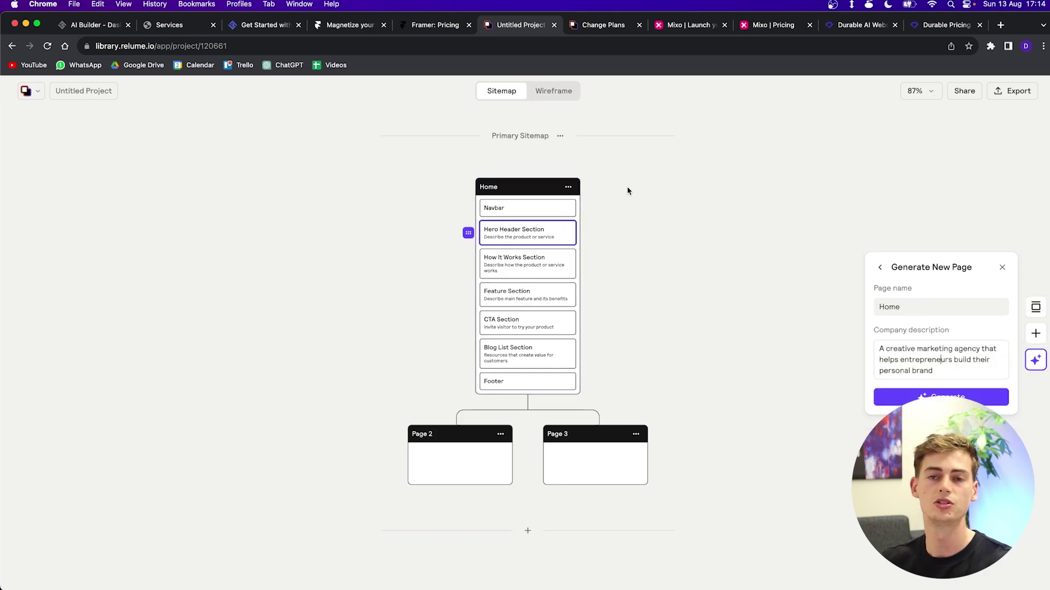
Show the project's wireframe and generate new AI copy for the Home page's Hero Header Section
left_click(552, 92)
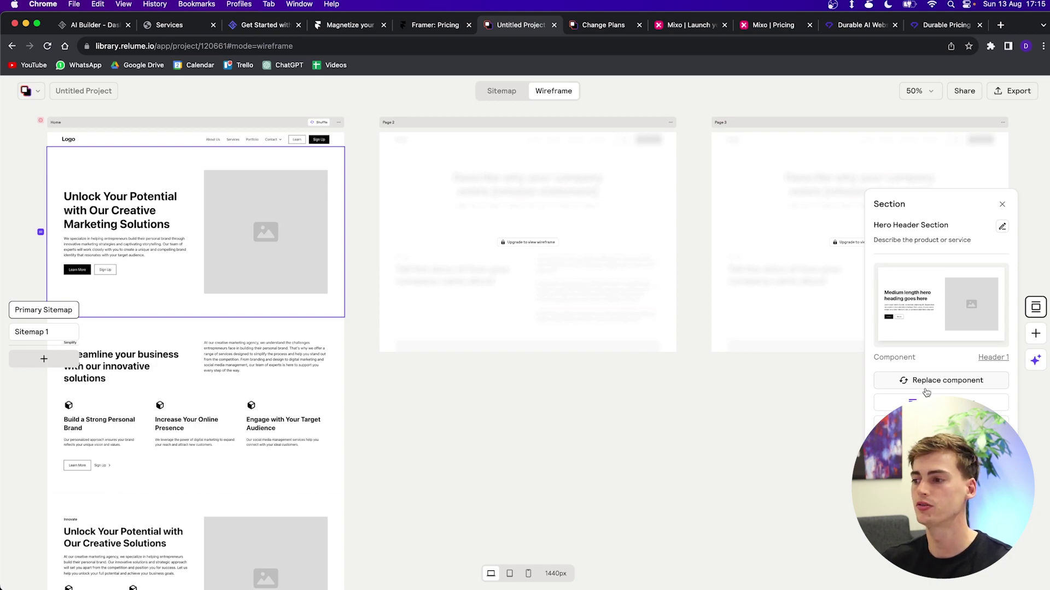
left_click(941, 403)
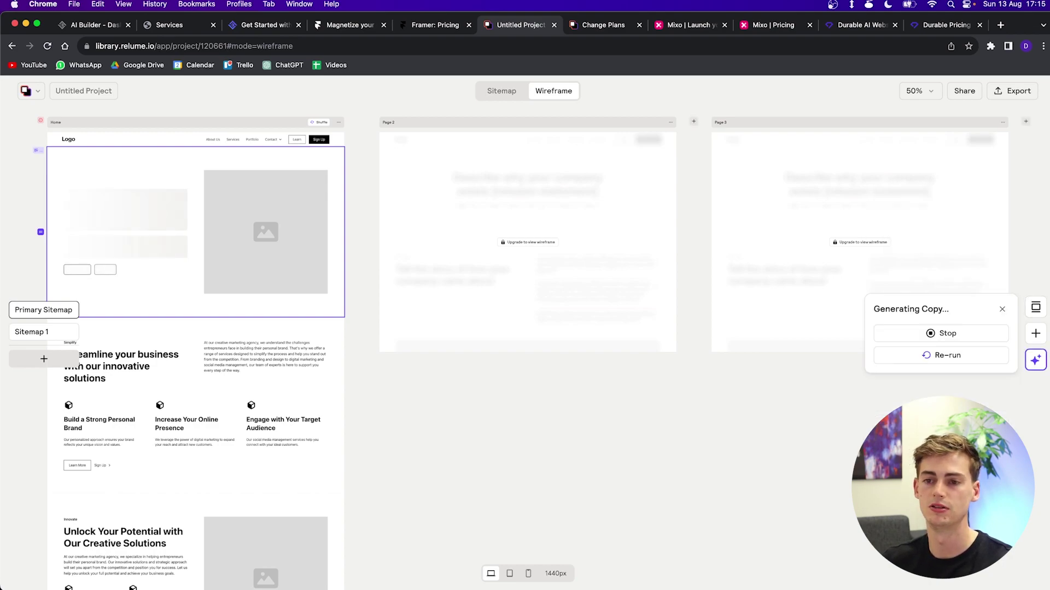
scroll(220, 334, "down", 5)
scroll(190, 297, "down", 3)
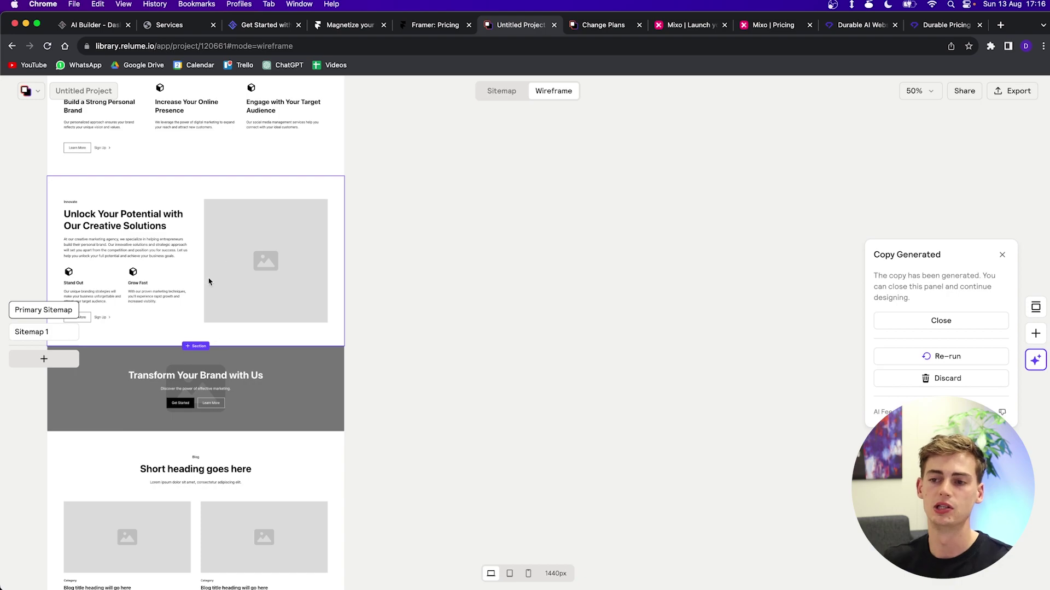
scroll(209, 281, "down", 10)
scroll(227, 268, "up", 5)
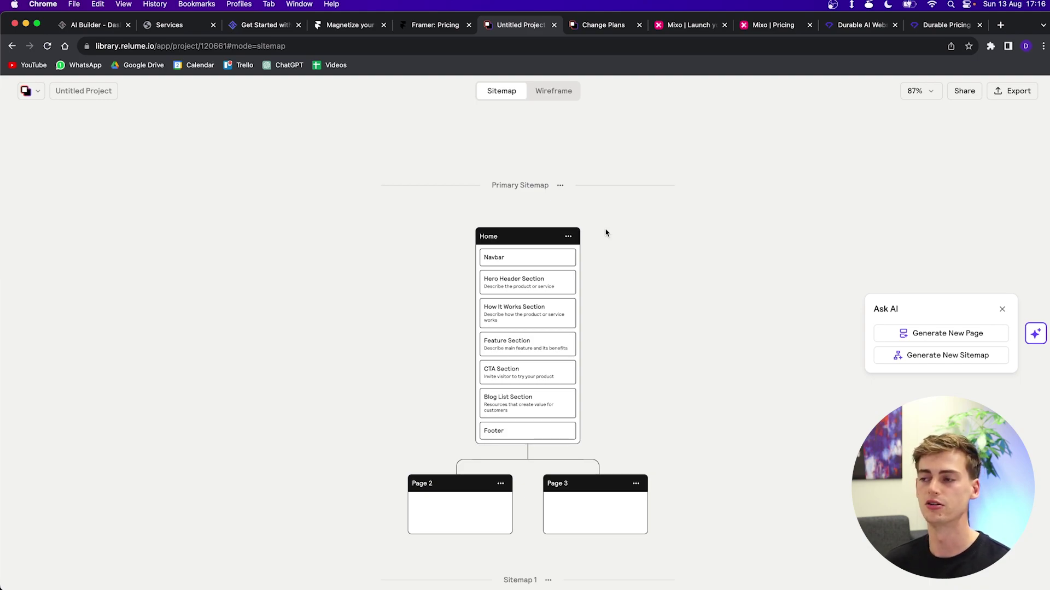
Try the wireframe's export to Figma and compare the Relume plans with yearly billing
left_click(546, 91)
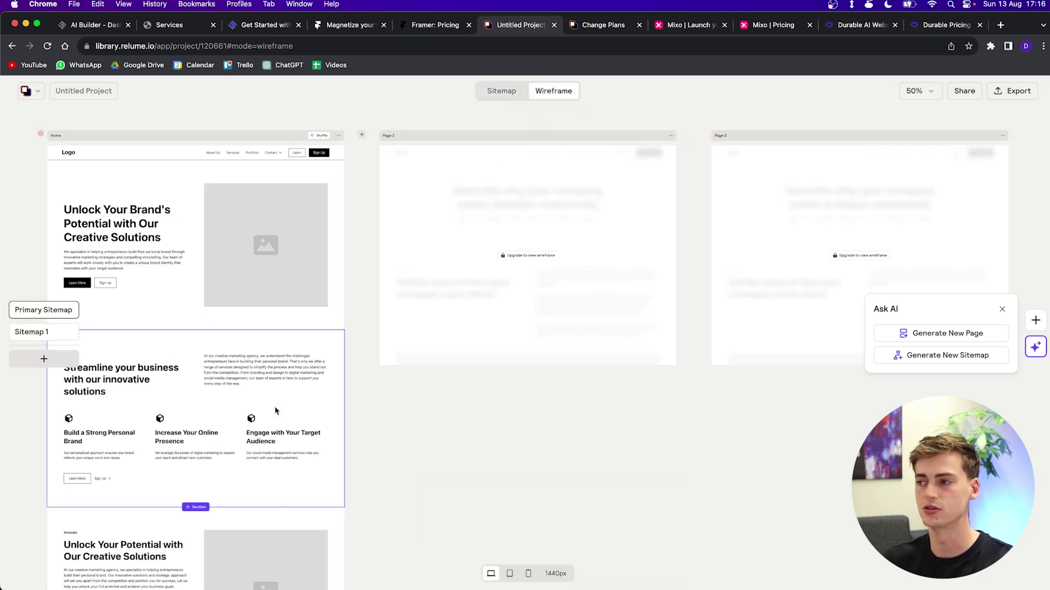
left_click(1020, 96)
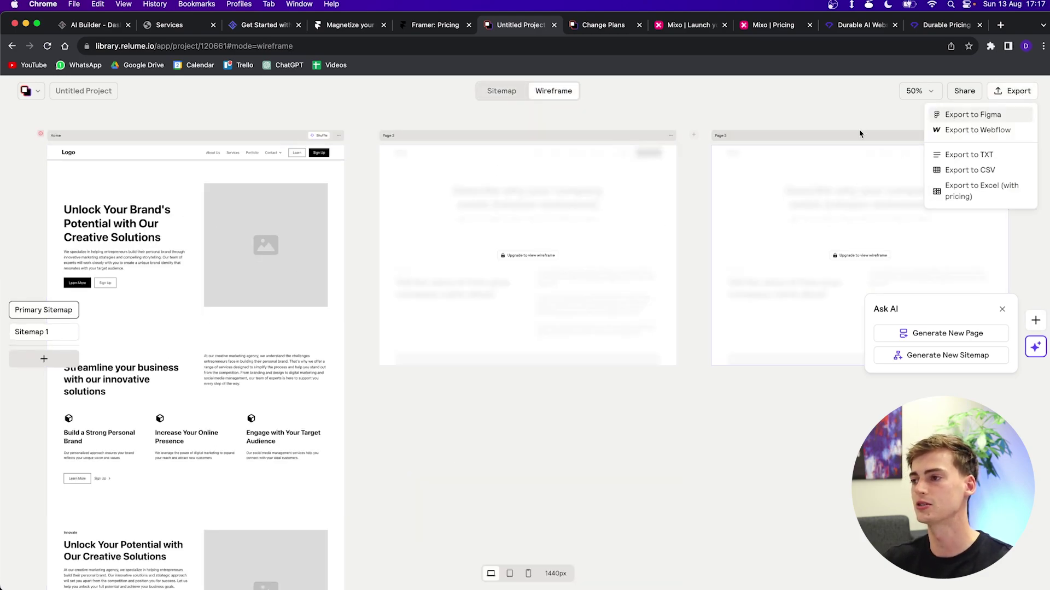
left_click(945, 116)
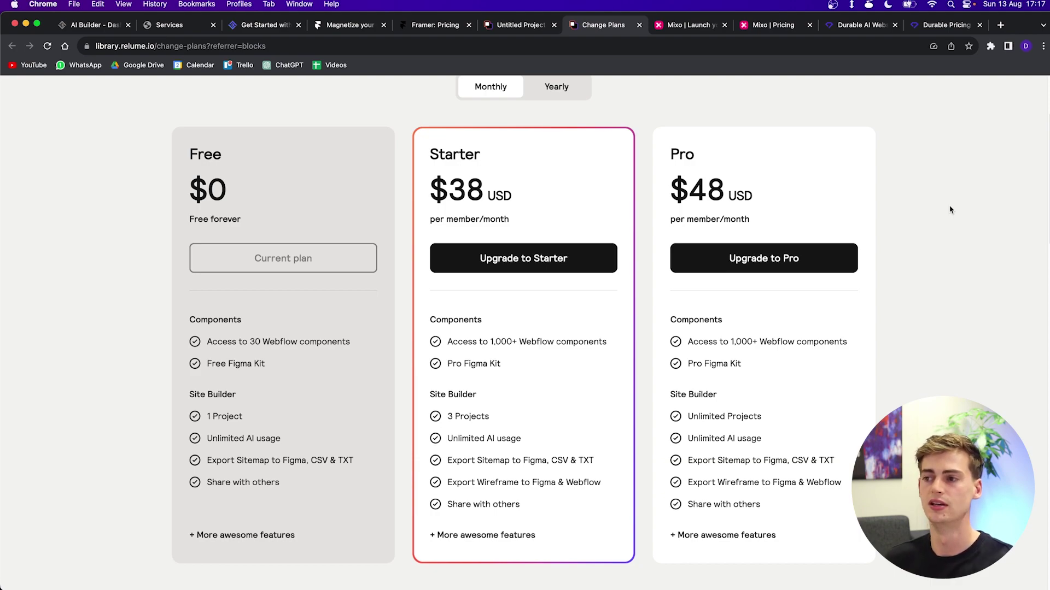
left_click(566, 90)
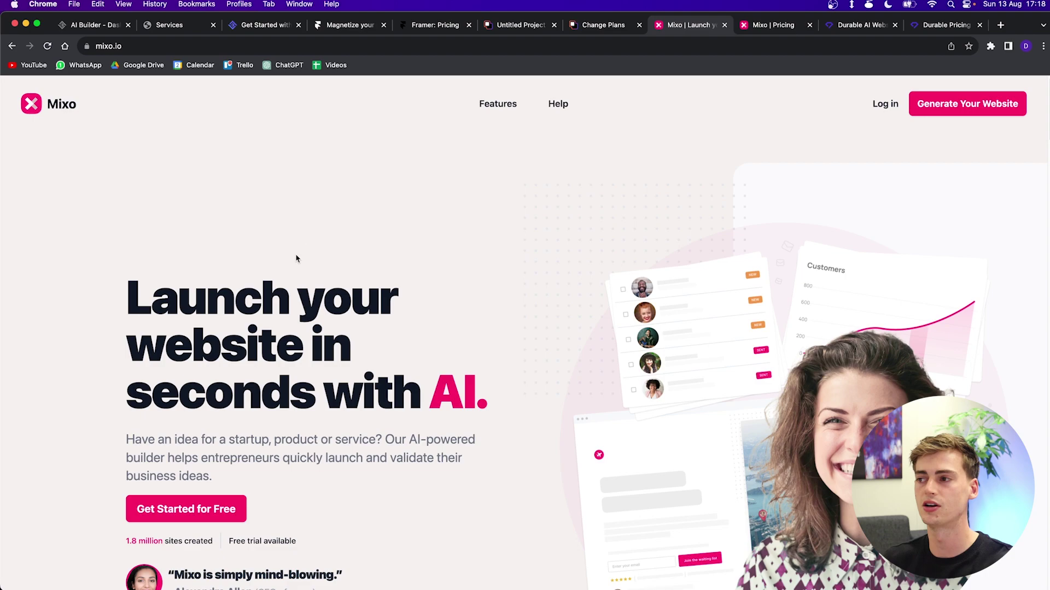
Switch to Mixo and generate a site from the example idea "Online marketplace for selling cosmetic and beauty products"
left_click(190, 518)
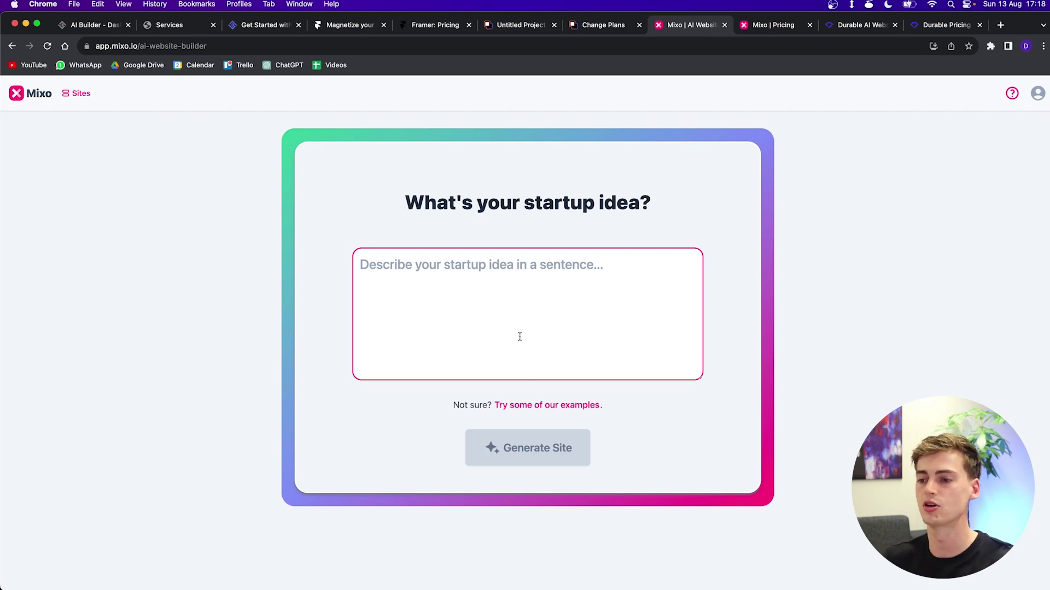
left_click(537, 405)
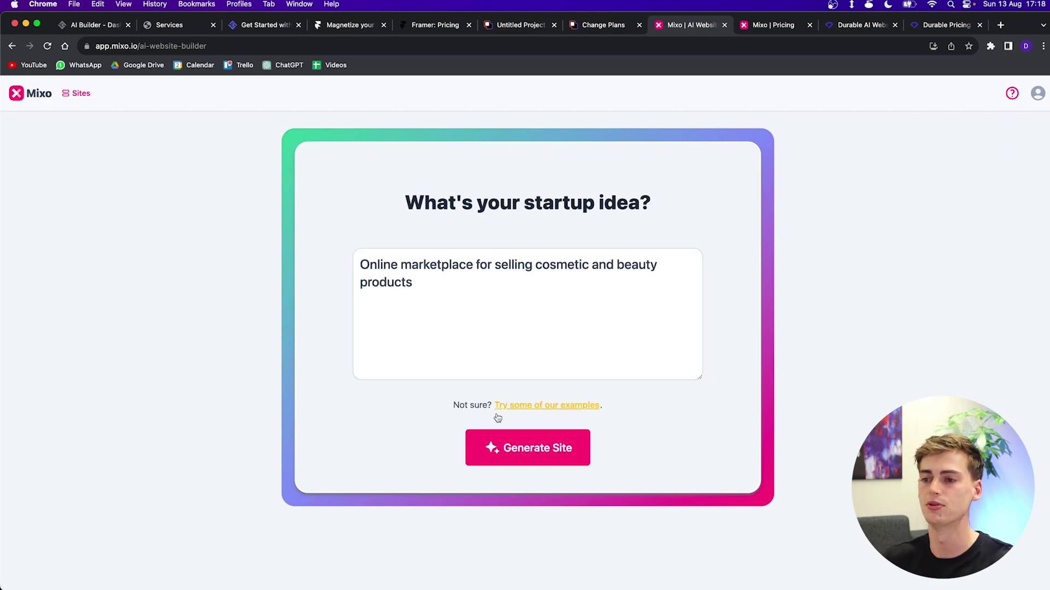
left_click(531, 448)
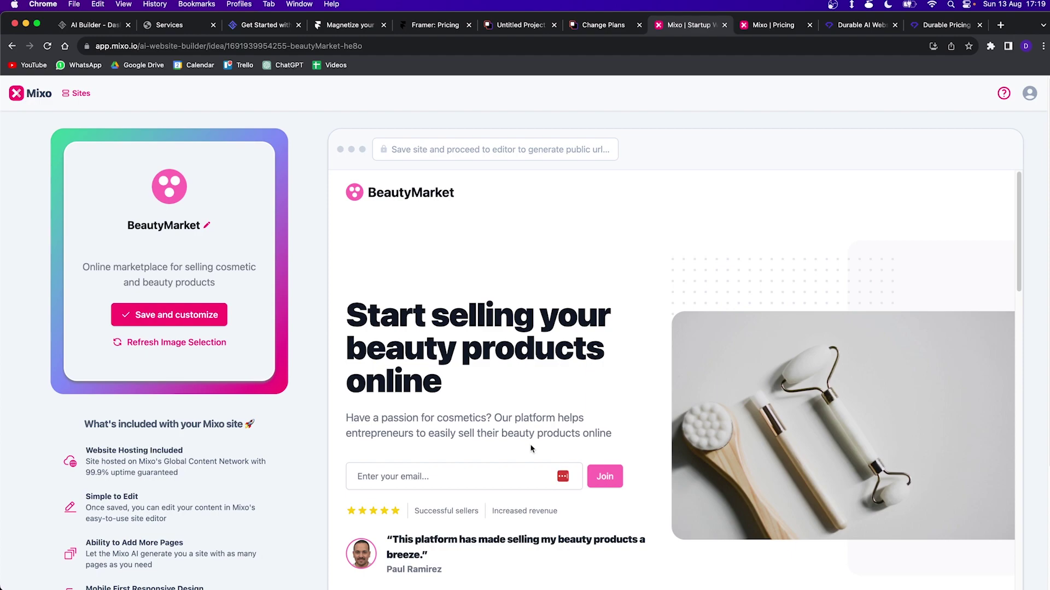
Refresh the image selection of the generated BeautyMarket site and save the site for customization
scroll(530, 448, "down", 5)
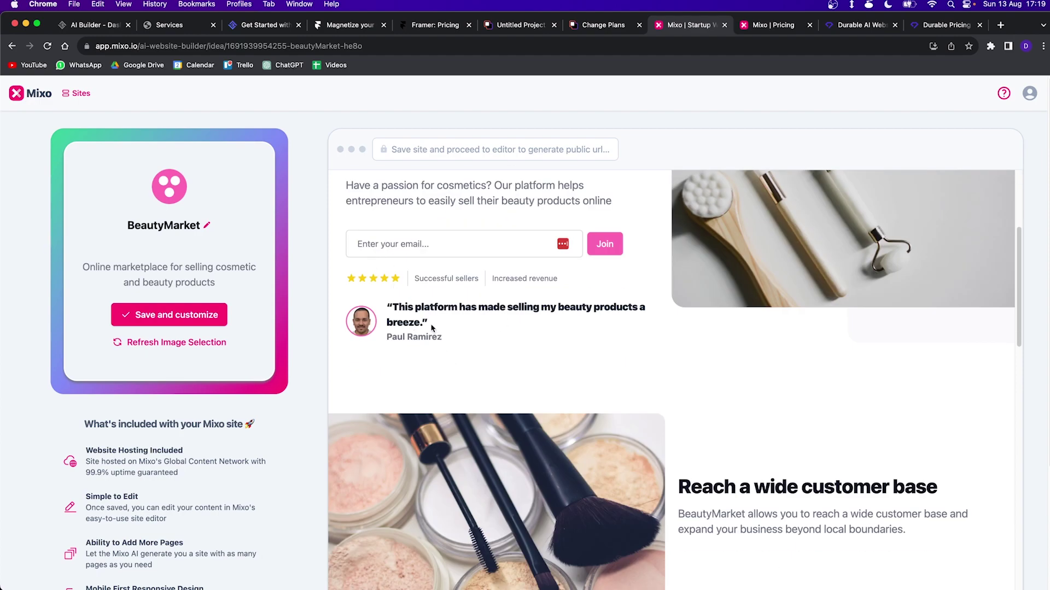
scroll(474, 335, "down", 2)
scroll(547, 335, "down", 1)
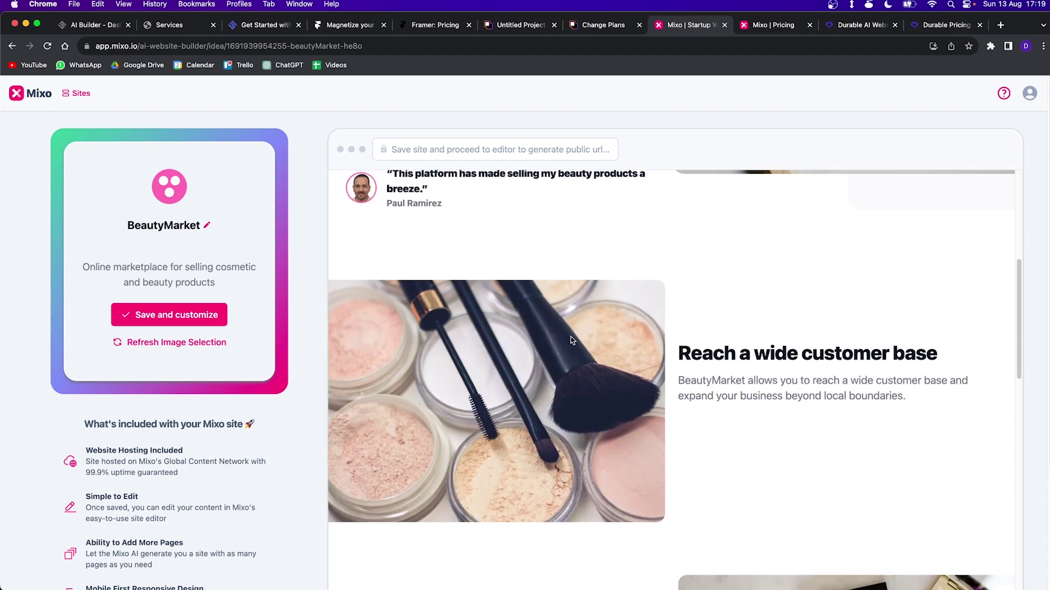
scroll(645, 345, "down", 10)
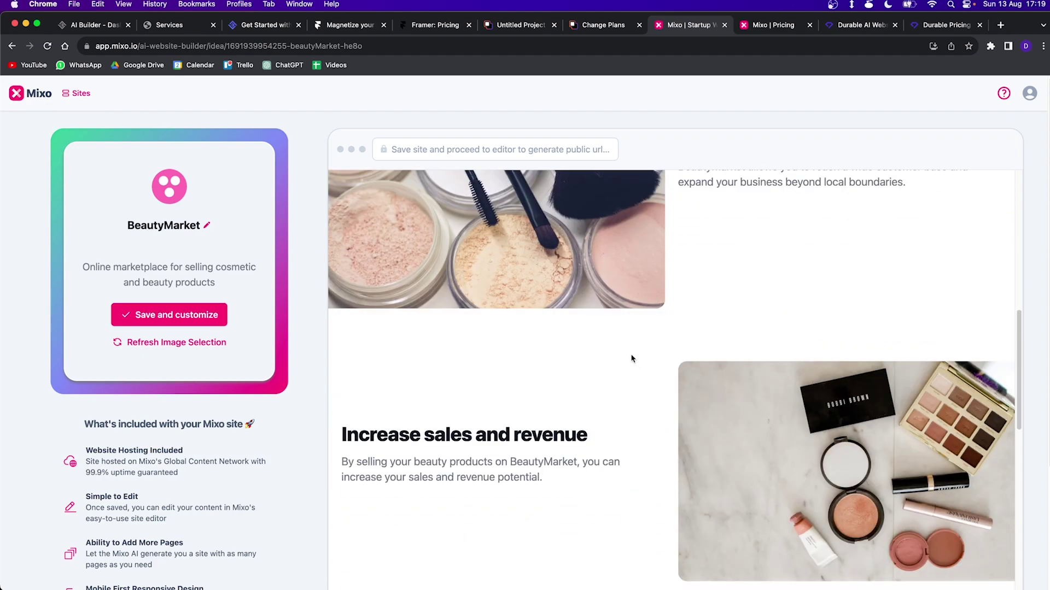
scroll(634, 358, "down", 3)
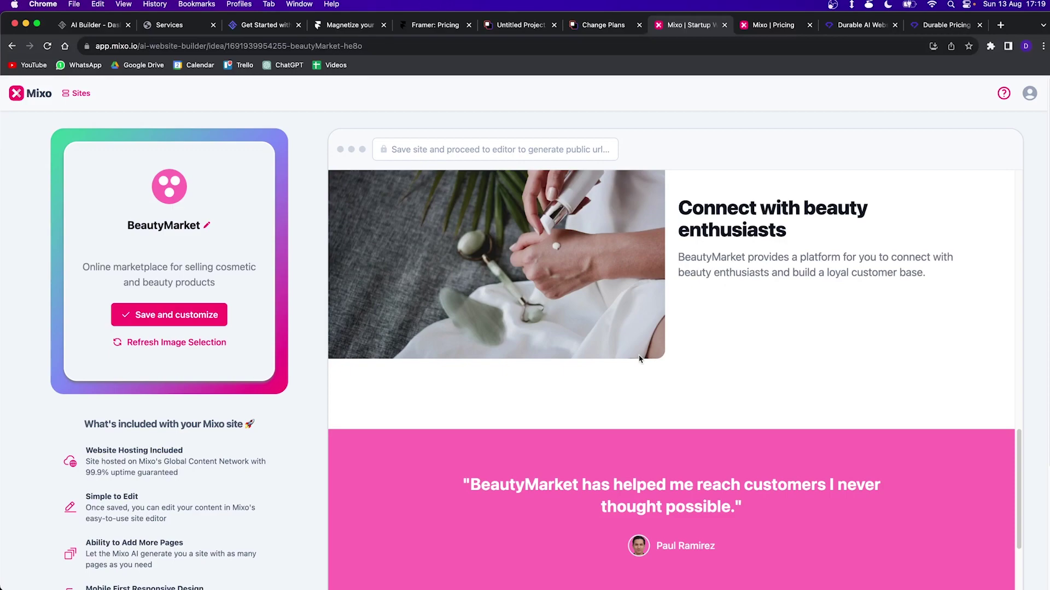
scroll(637, 359, "down", 6)
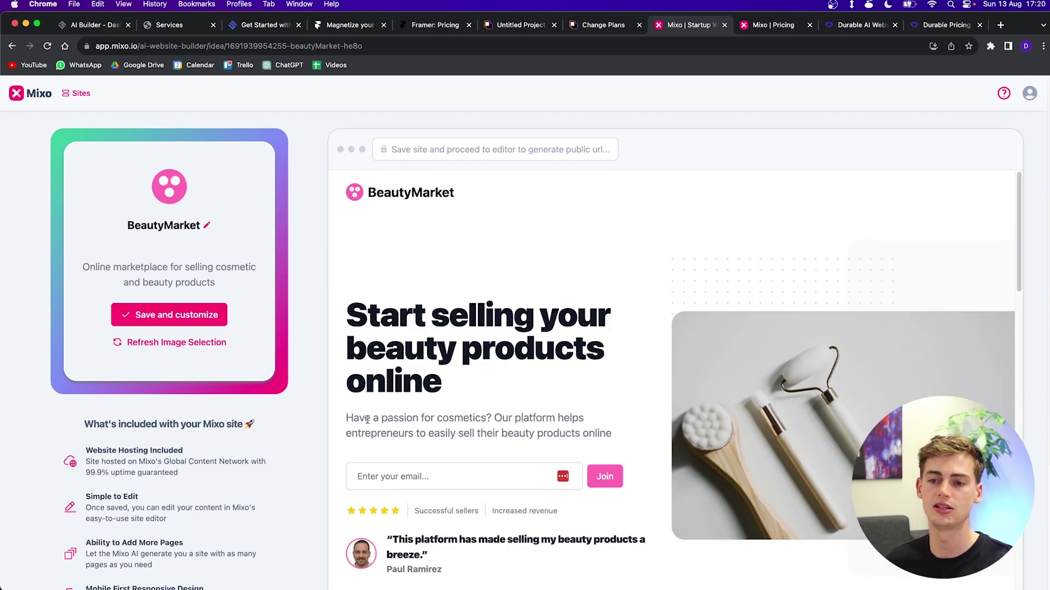
left_click(178, 343)
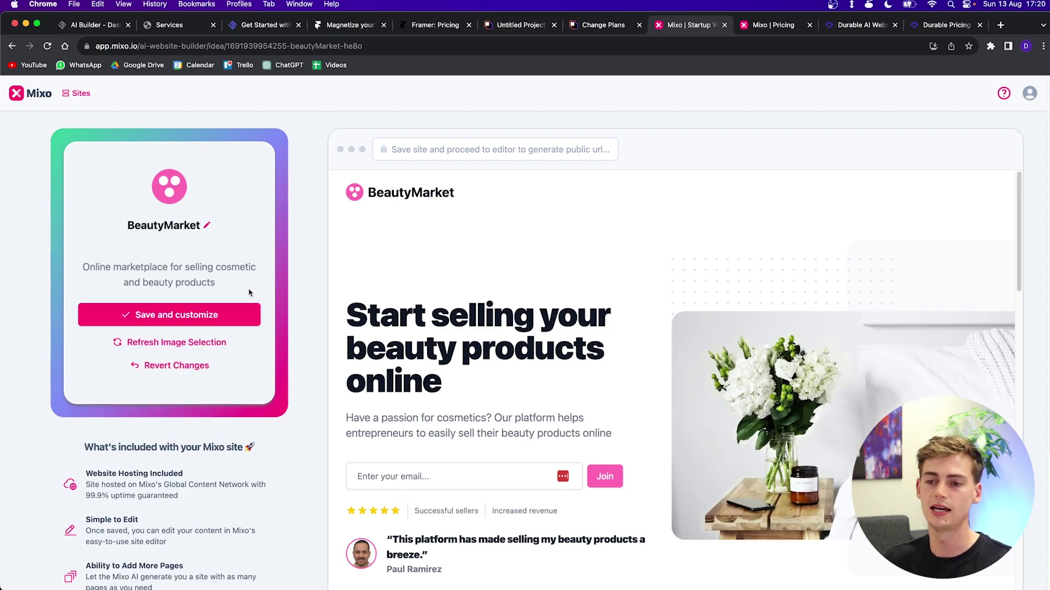
left_click(164, 317)
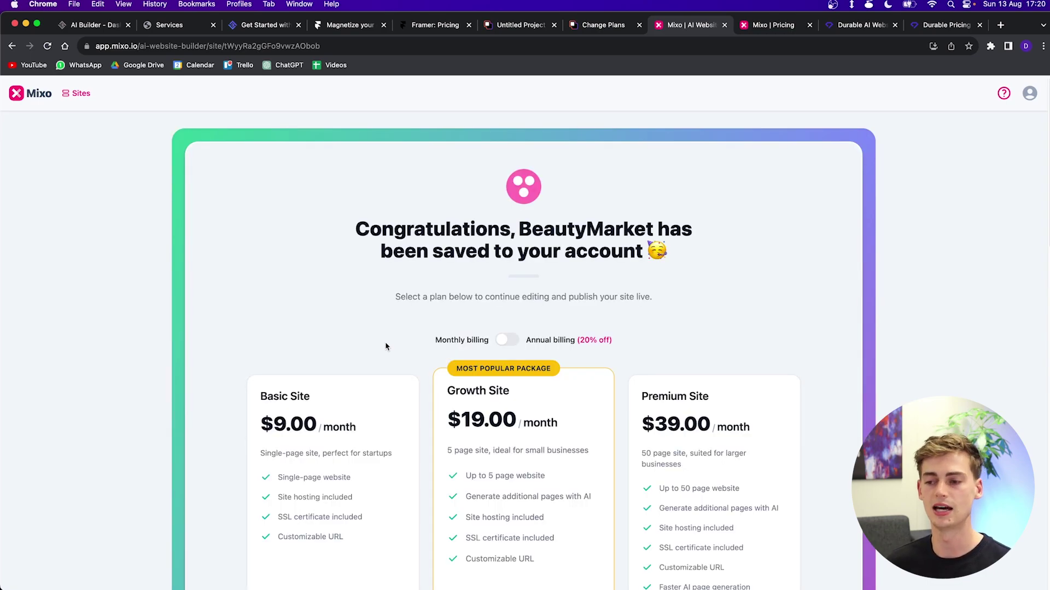
Show the Mixo plans with annual billing and continue with just the free plan
scroll(424, 345, "down", 3)
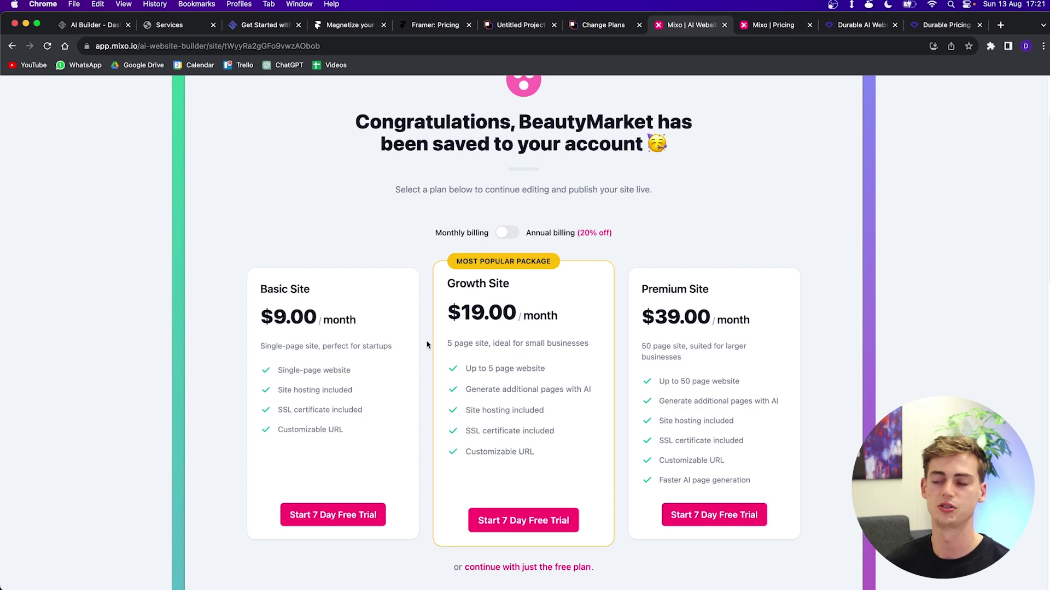
left_click(508, 232)
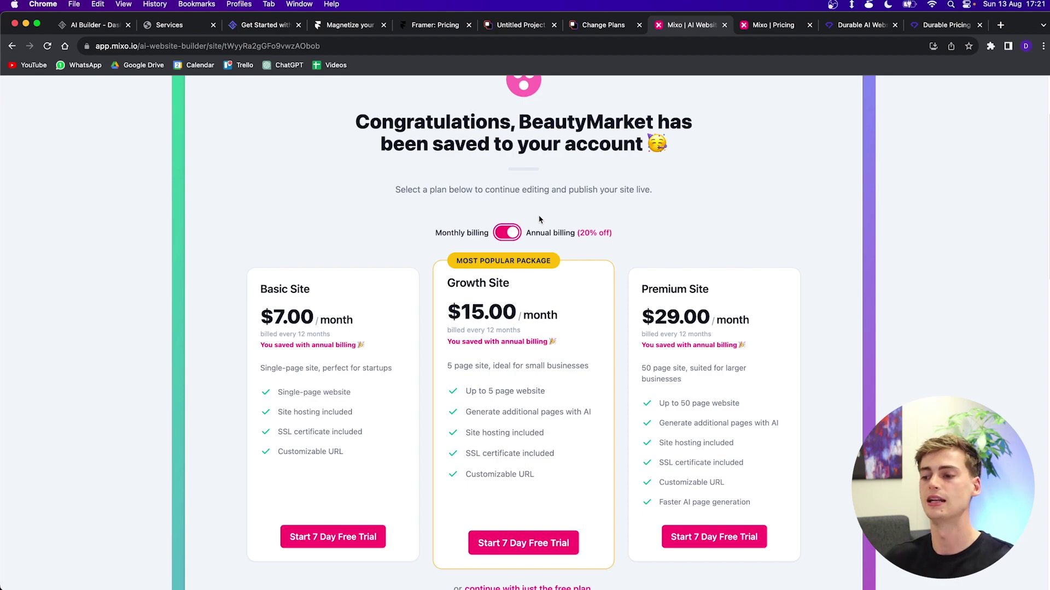
scroll(538, 218, "down", 3)
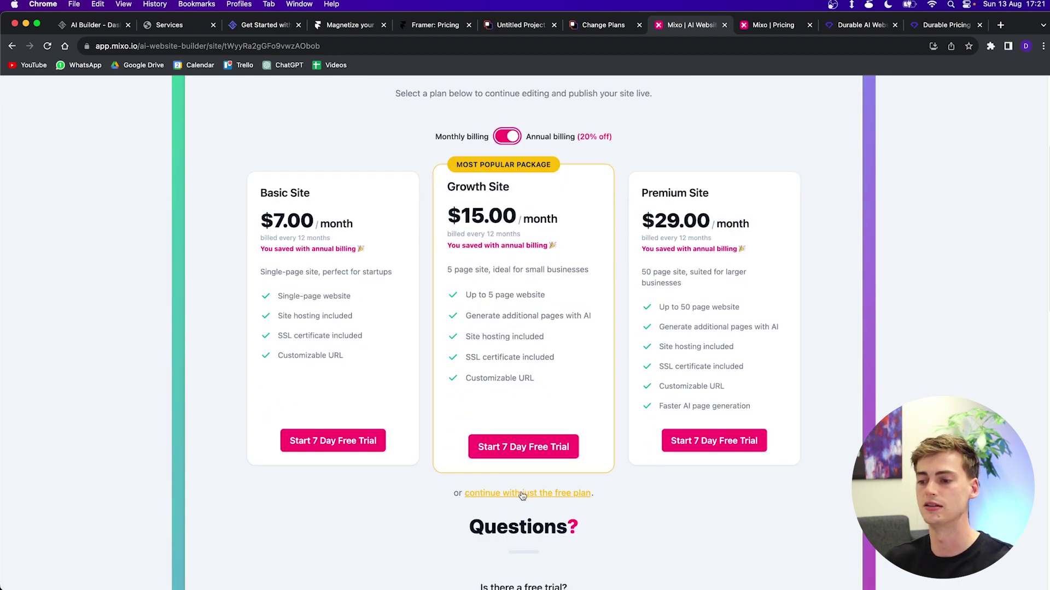
left_click(527, 493)
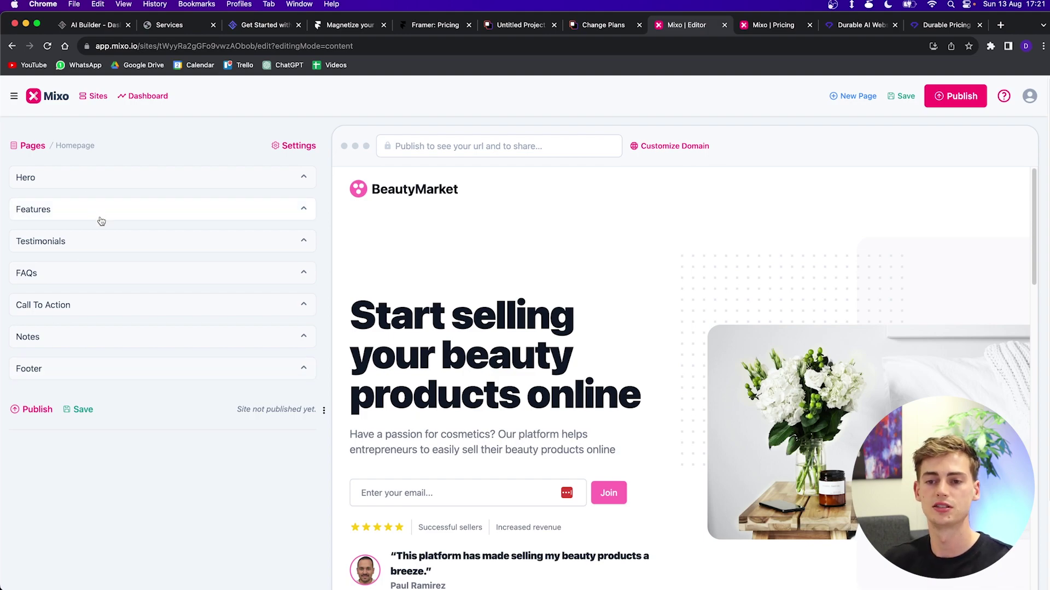
Inspect the homepage's Hero settings and the Unsplash and YouTube media sources for its image
left_click(98, 180)
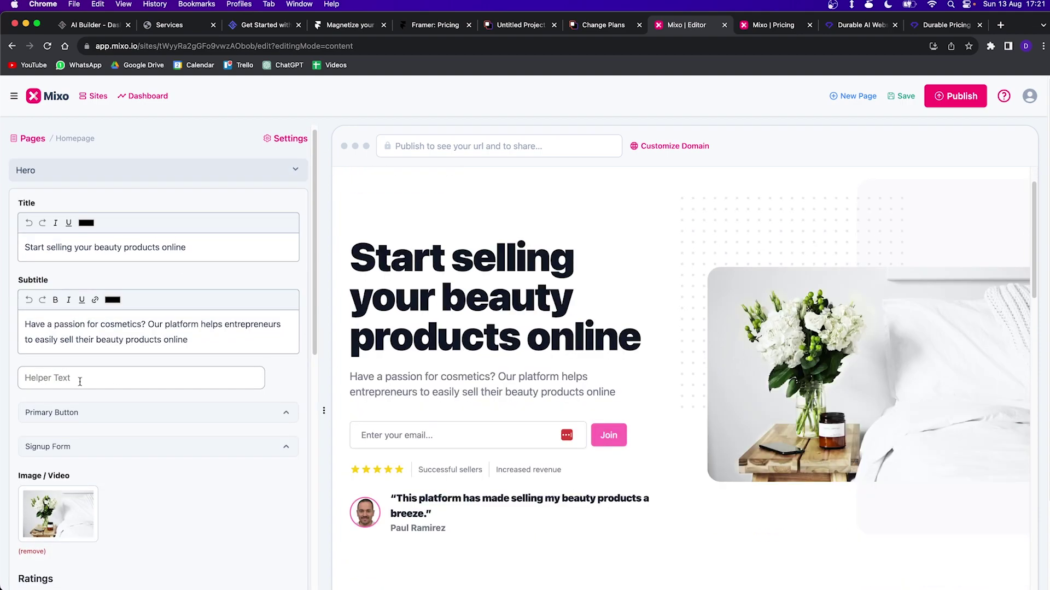
scroll(80, 382, "down", 1)
left_click(49, 464)
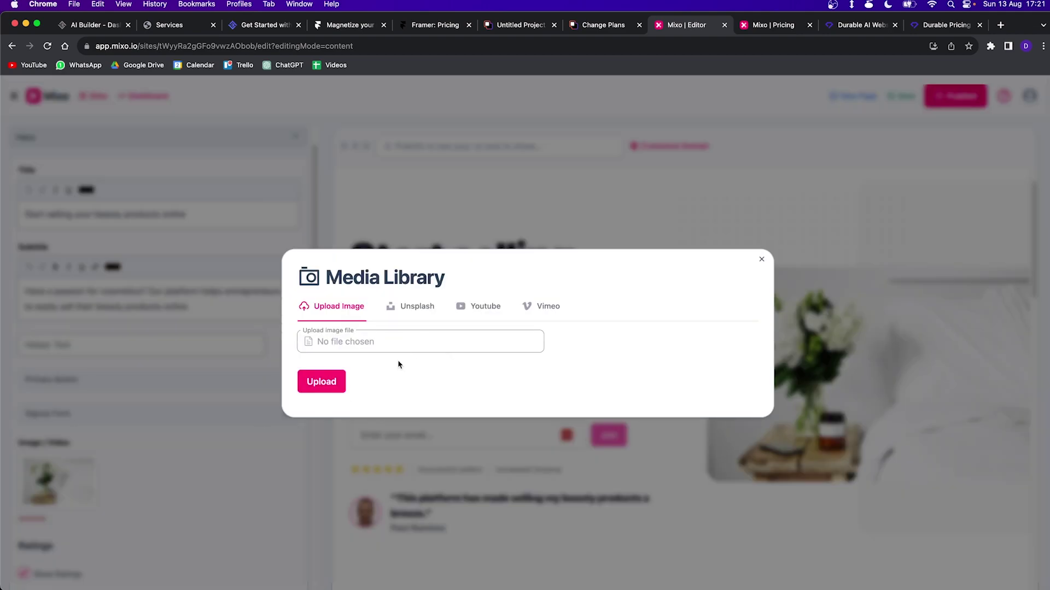
left_click(422, 309)
left_click(489, 325)
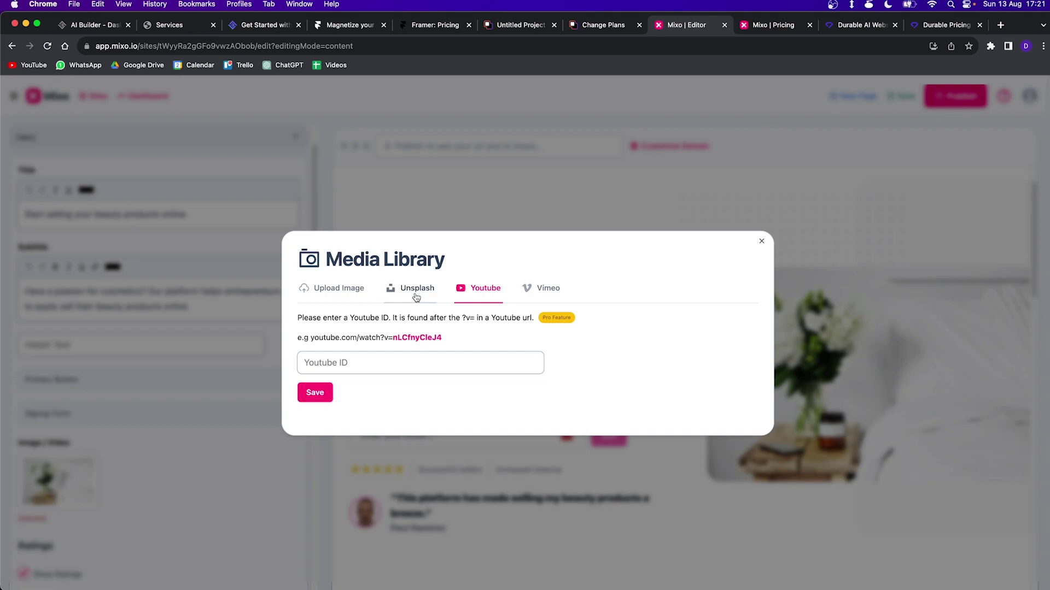
left_click(471, 146)
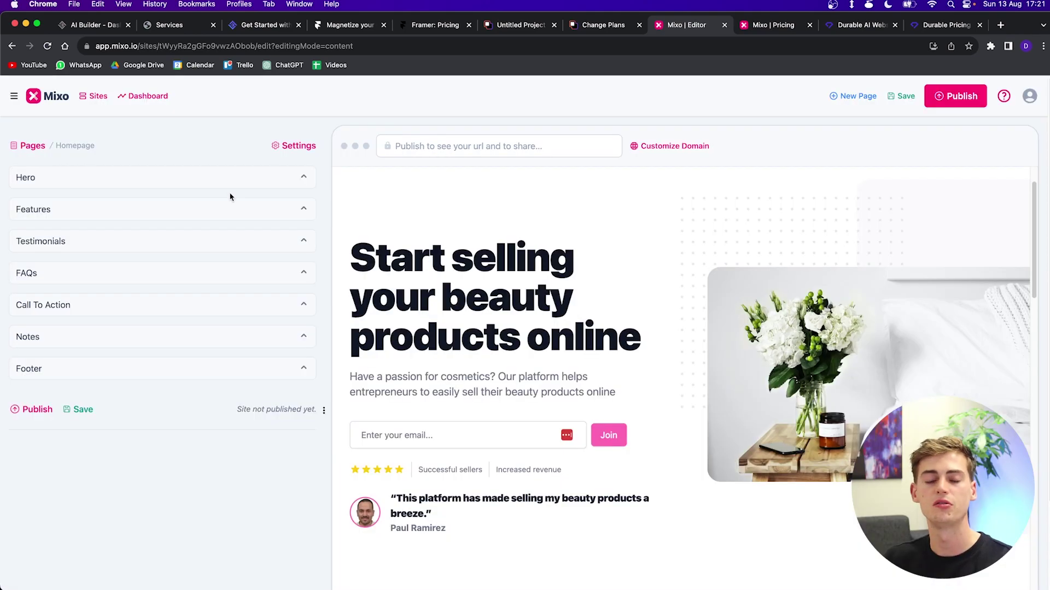
Set the site's primary color to blue-violet, RGB 76, 0, 255
left_click(295, 146)
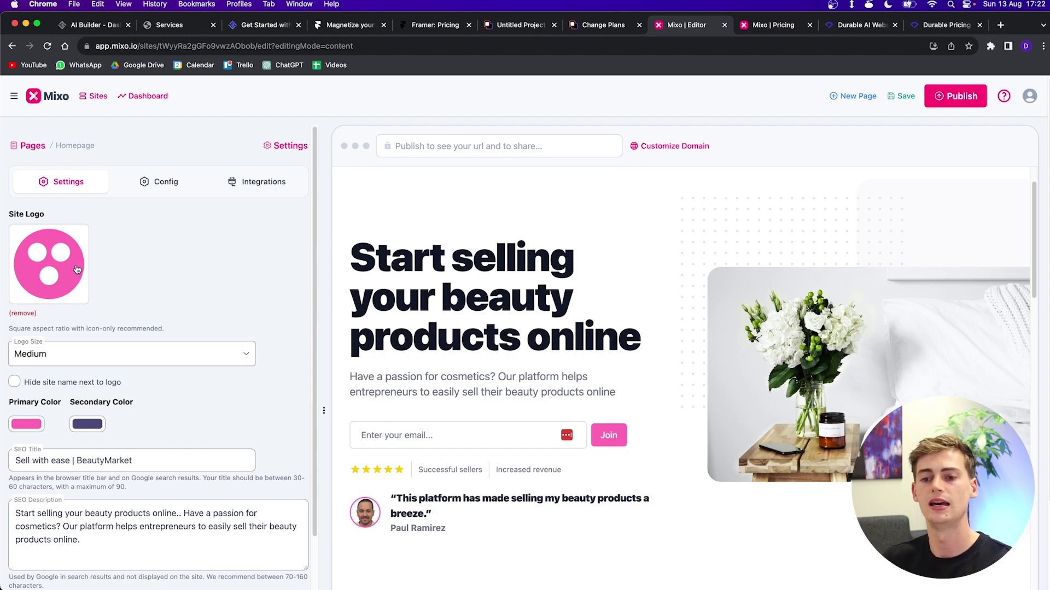
left_click(33, 427)
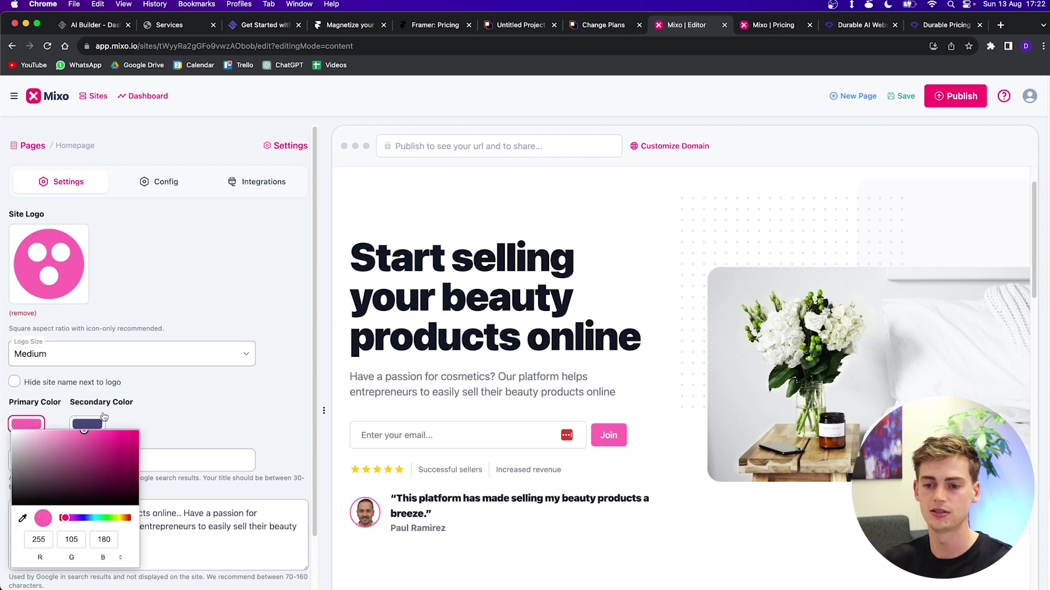
left_click_drag(74, 516, 79, 518)
left_click_drag(92, 468, 188, 424)
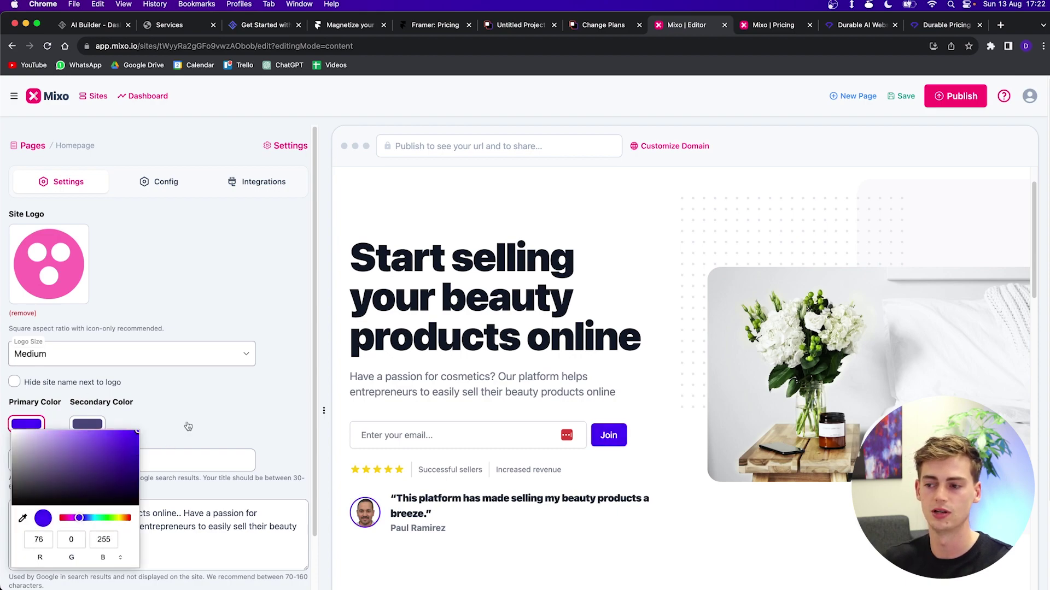
left_click(198, 375)
Check the Mixo badge in the site's footer and review the Config and Integrations settings
scroll(702, 229, "down", 15)
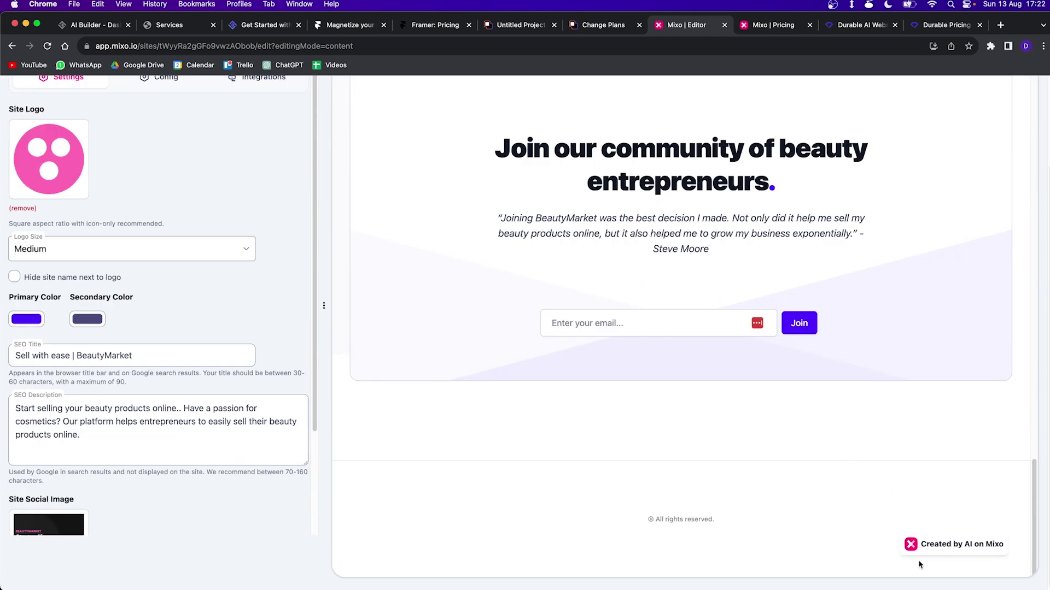
scroll(173, 218, "up", 3)
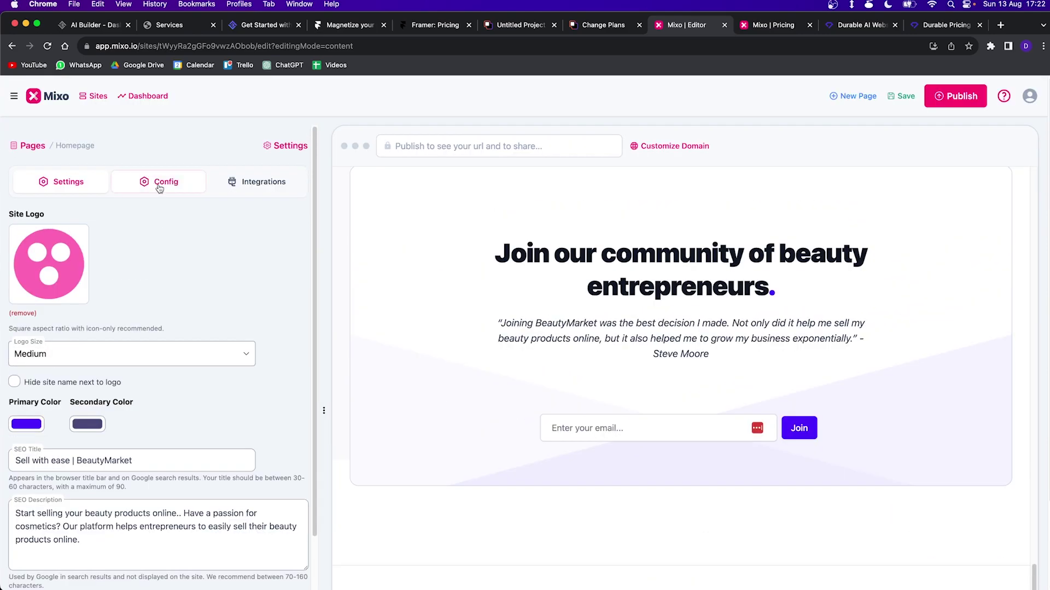
left_click(159, 185)
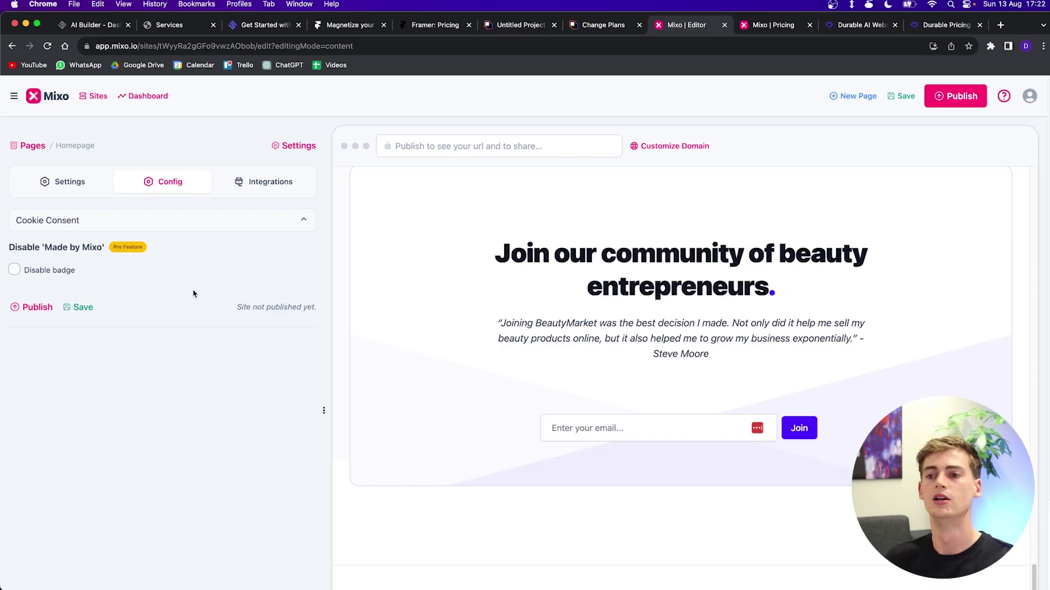
left_click(244, 180)
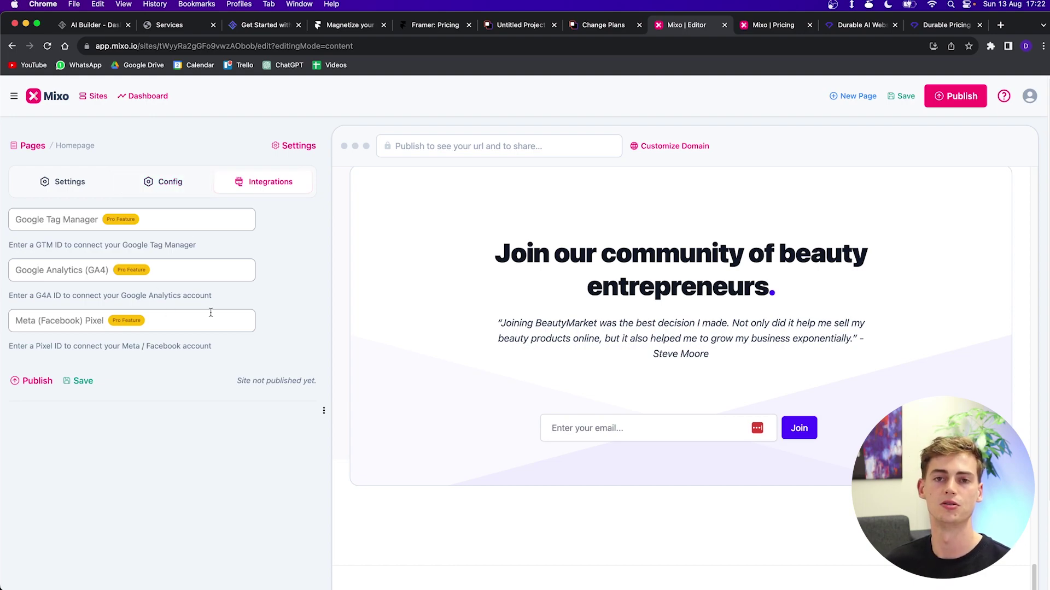
Browse the page templates available for the BeautyMarket site and look over the site's dashboard
scroll(574, 264, "up", 15)
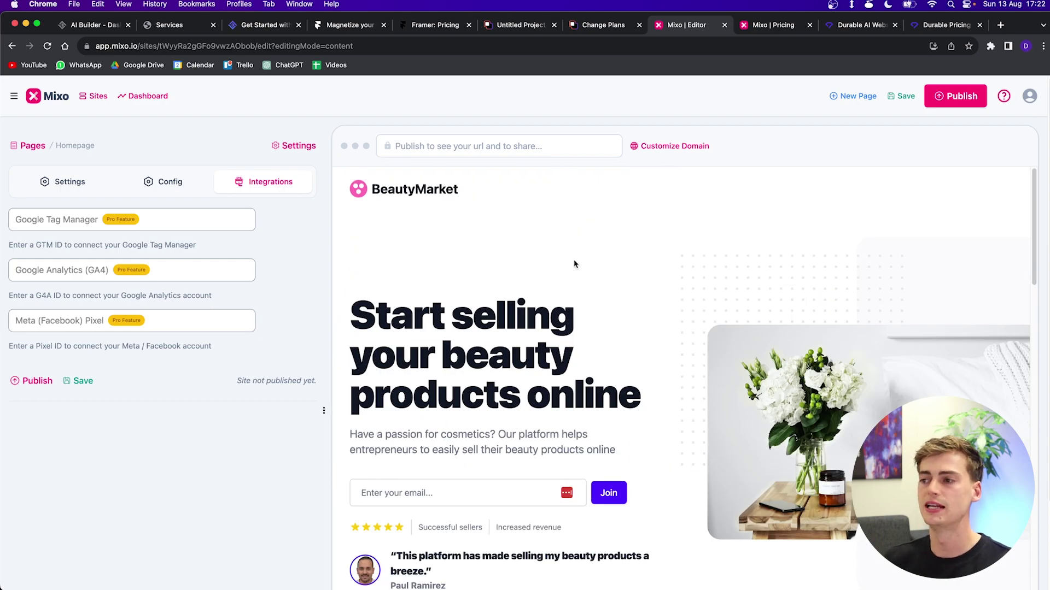
left_click(841, 99)
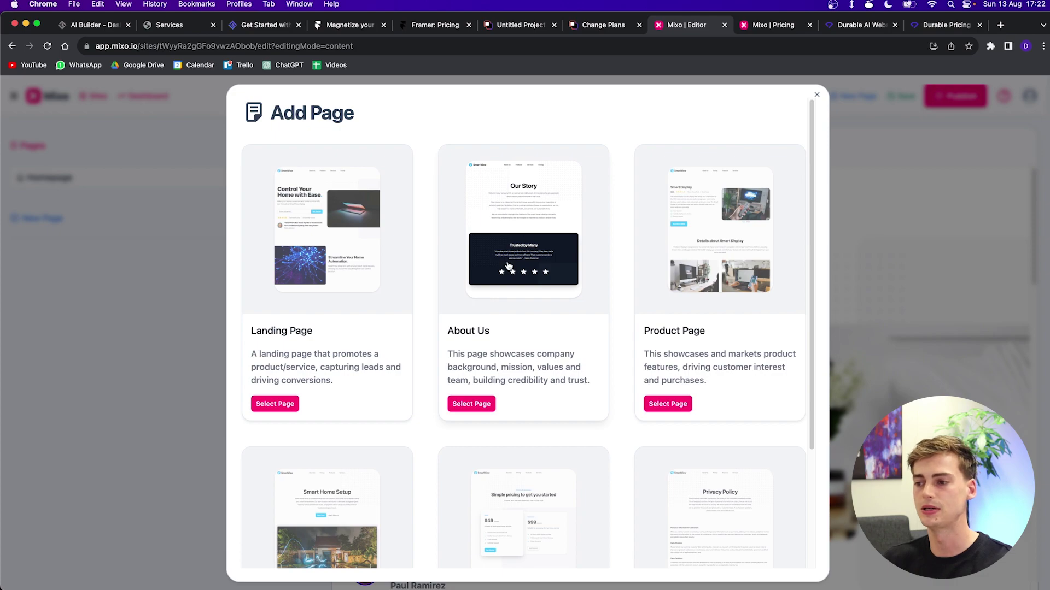
scroll(759, 273, "down", 2)
scroll(759, 273, "down", 5)
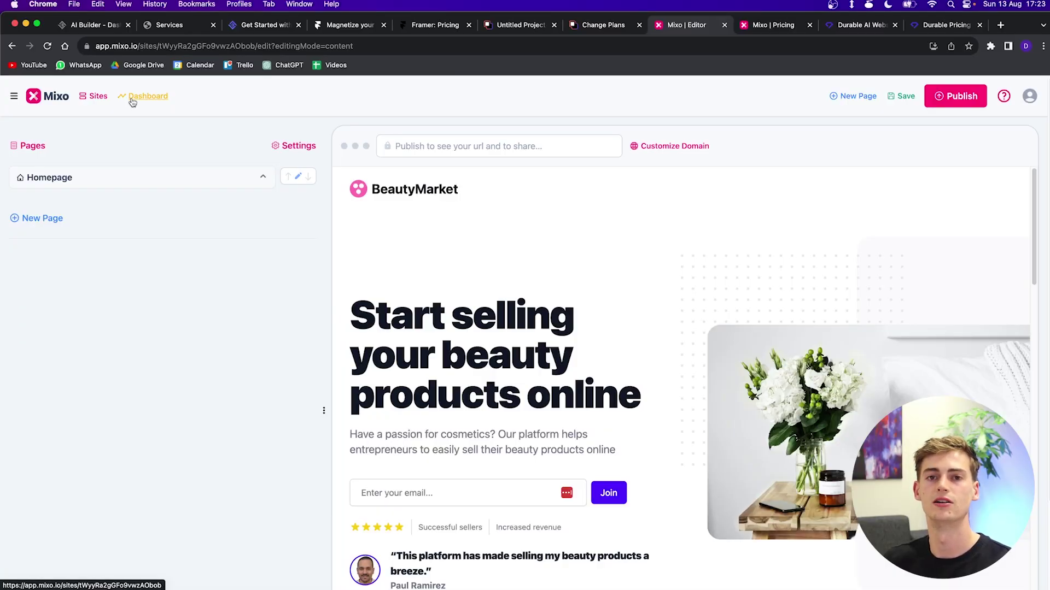
scroll(582, 304, "down", 1)
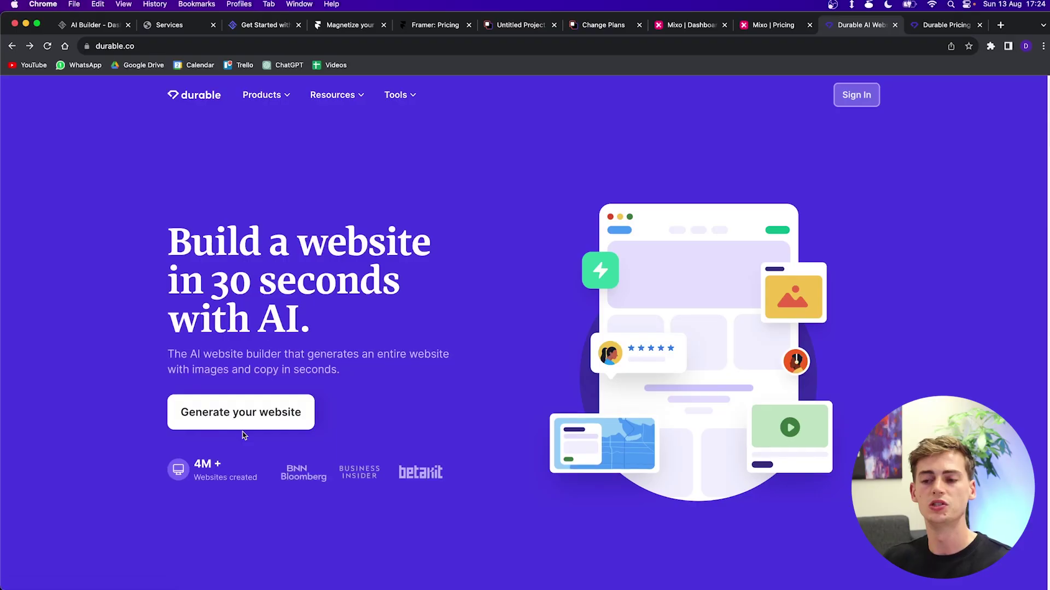
Start a new website in Durable and choose the suggested Tree Service business type
left_click(257, 422)
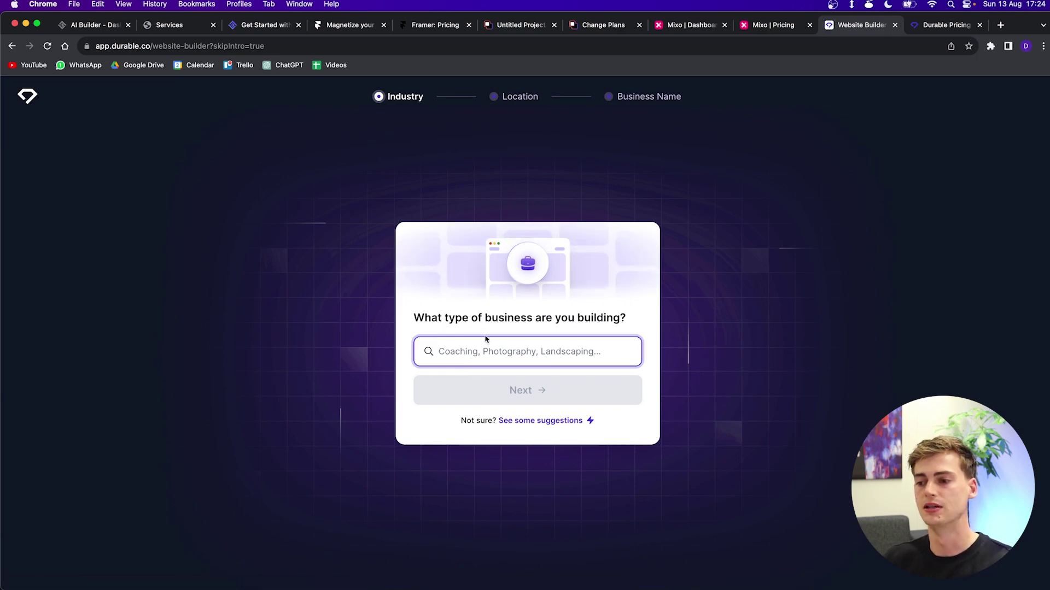
left_click(551, 421)
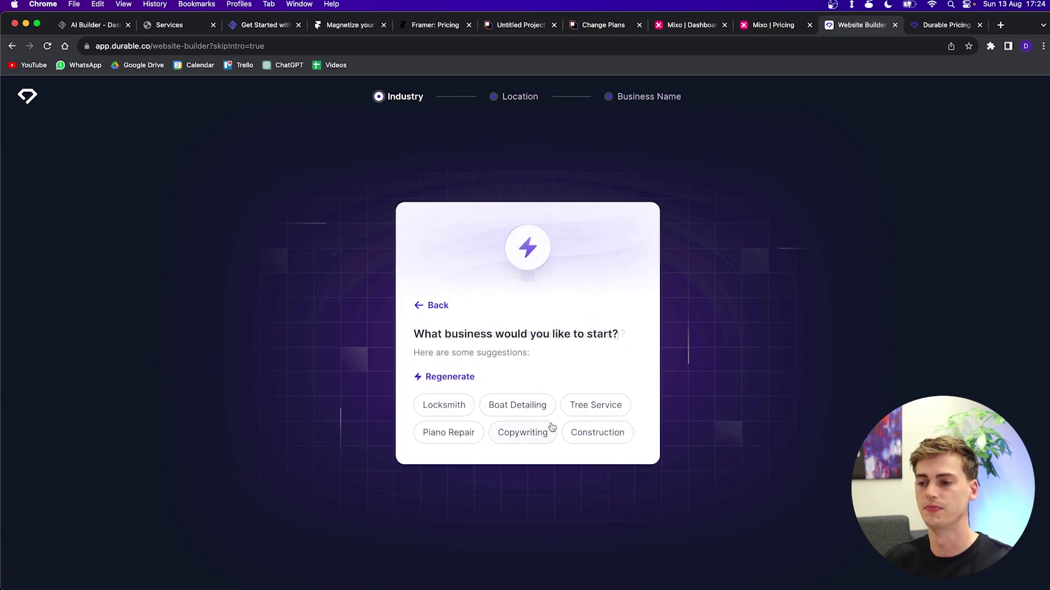
left_click(590, 413)
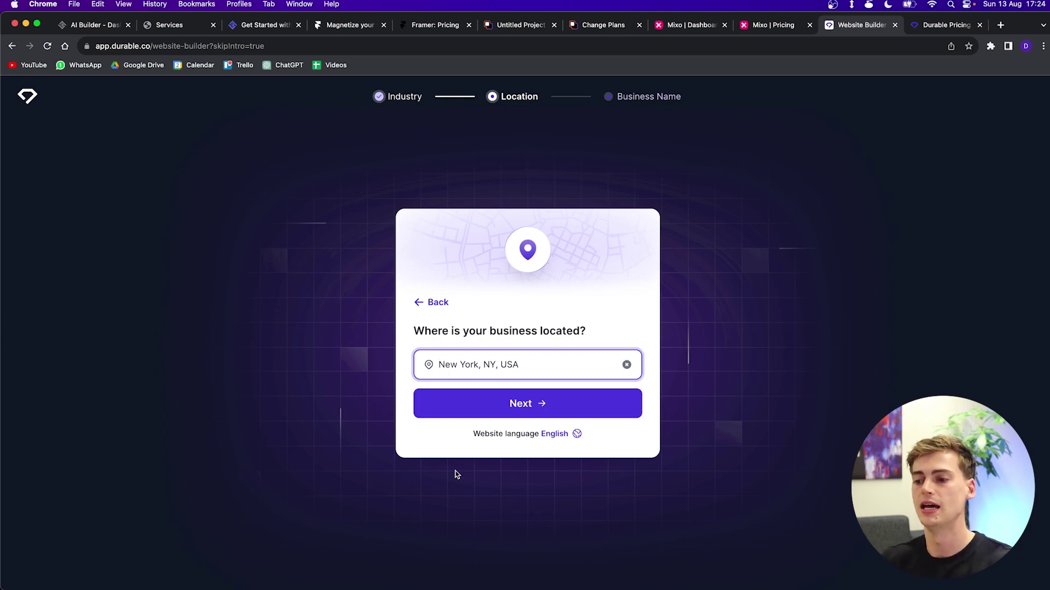
Look through the website languages Durable offers, keep English and return to the business location question
left_click(567, 436)
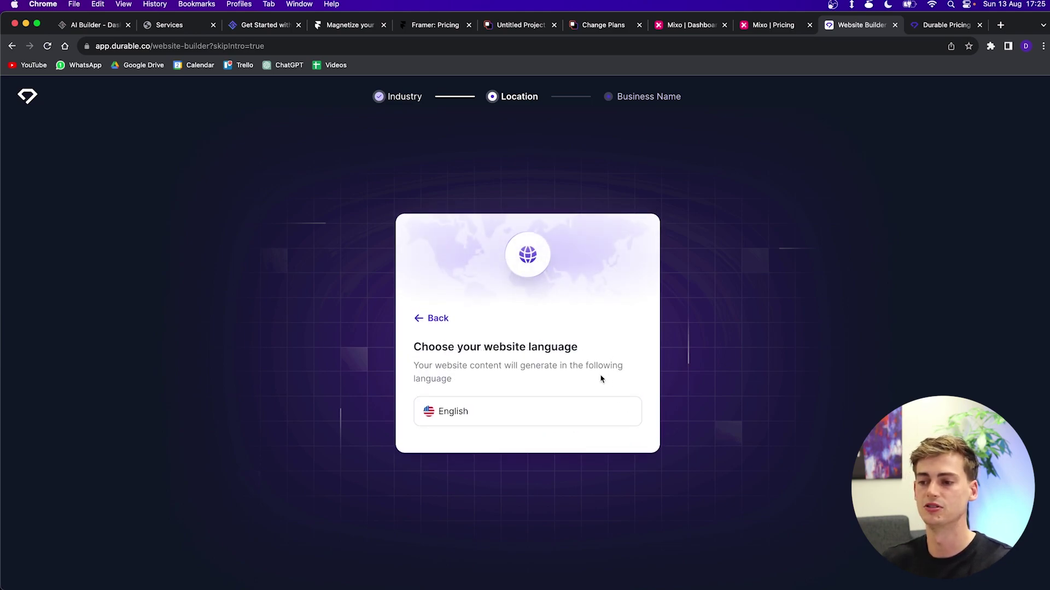
left_click(581, 409)
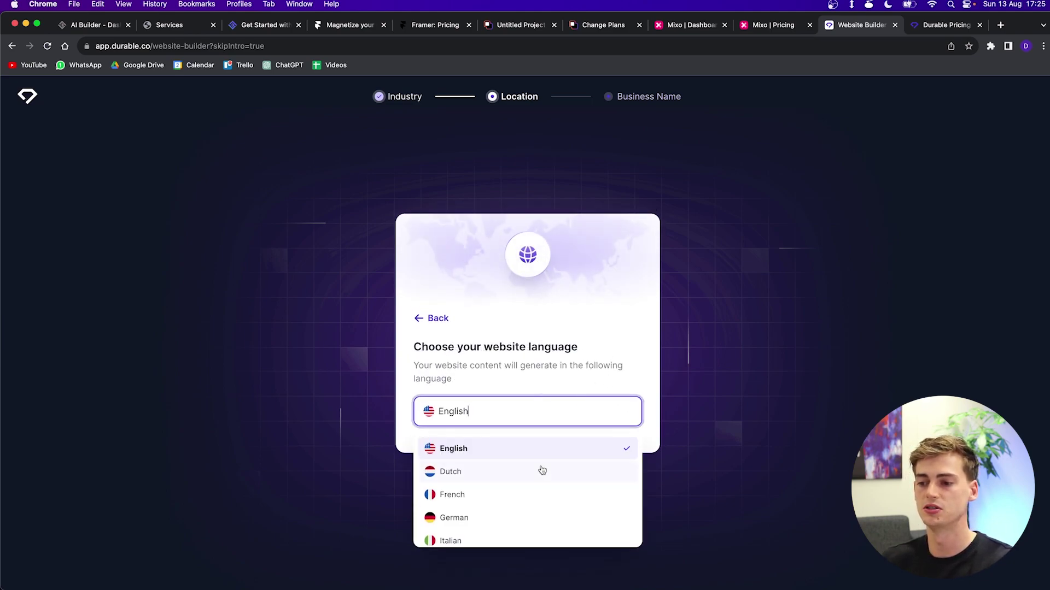
scroll(550, 502, "down", 1)
scroll(549, 501, "down", 3)
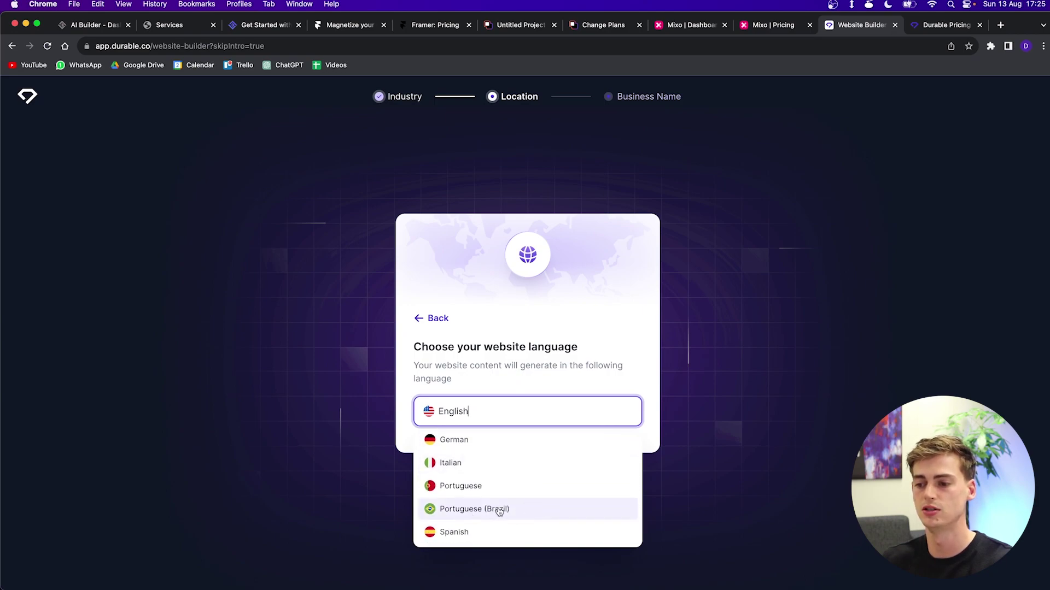
left_click(509, 347)
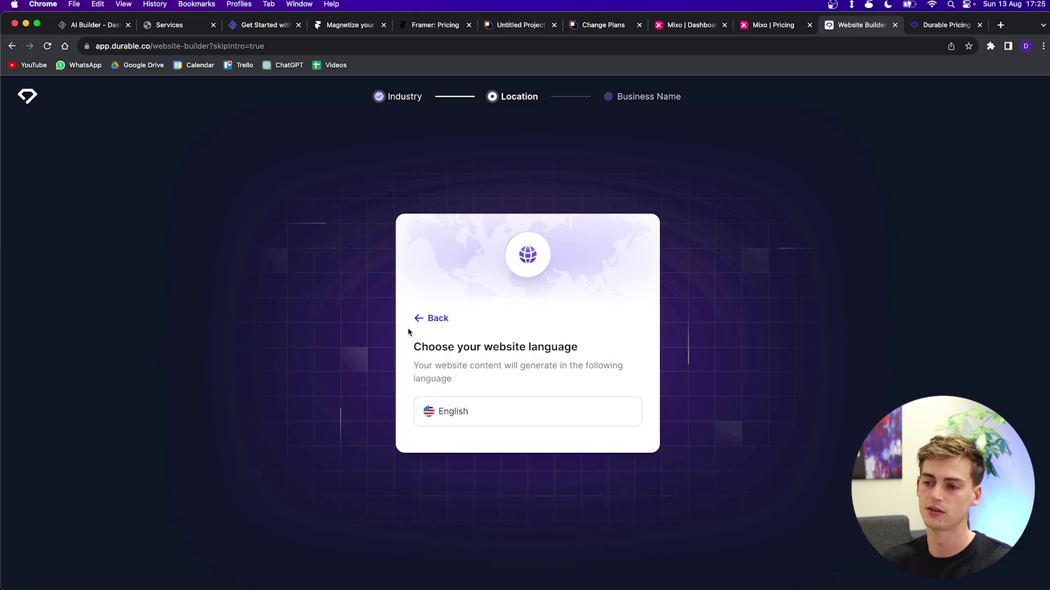
left_click(418, 318)
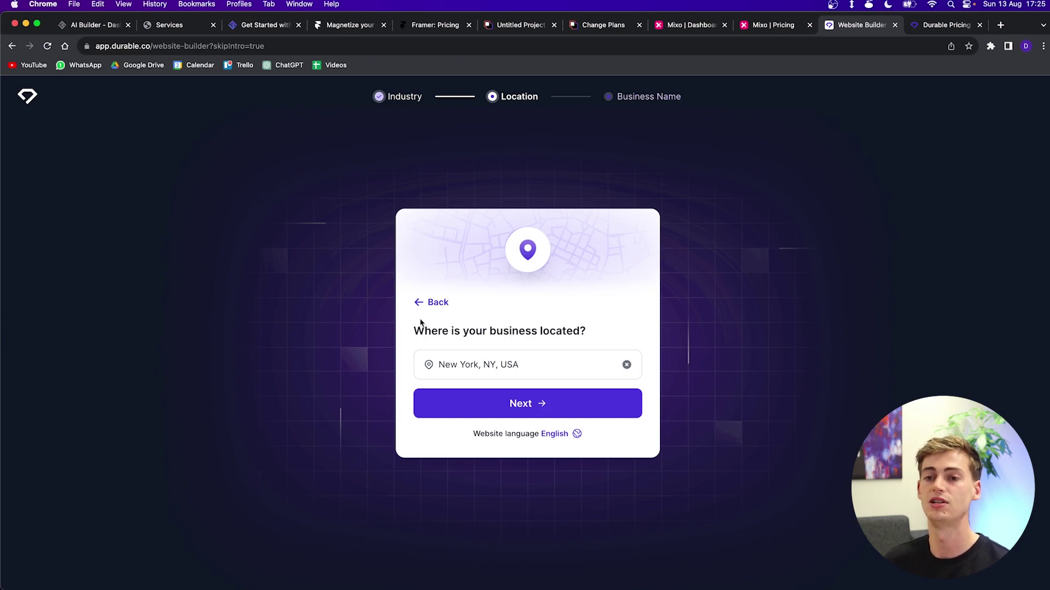
Generate the website for the New York, NY, USA location with the business name Market Magnet
left_click(527, 403)
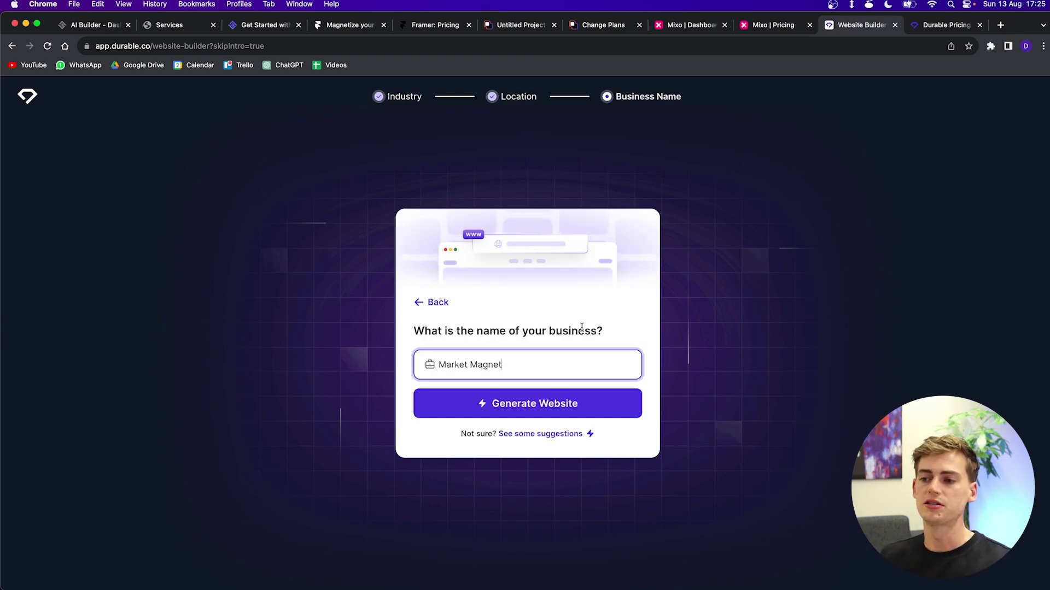
left_click(530, 406)
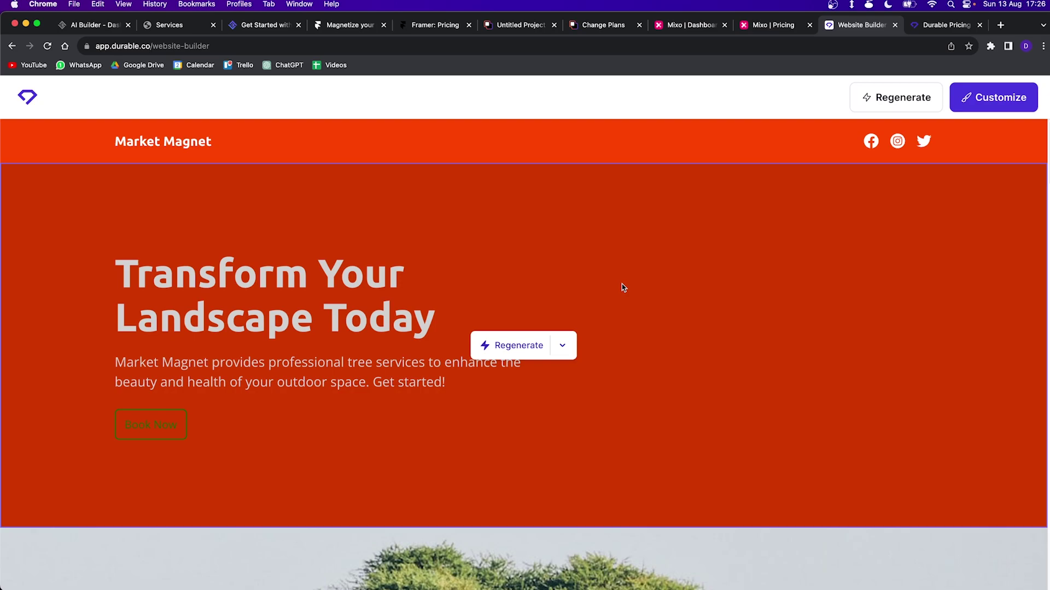
Review the generated Market Magnet page and regenerate its Pictures section
scroll(698, 295, "down", 8)
scroll(746, 295, "down", 7)
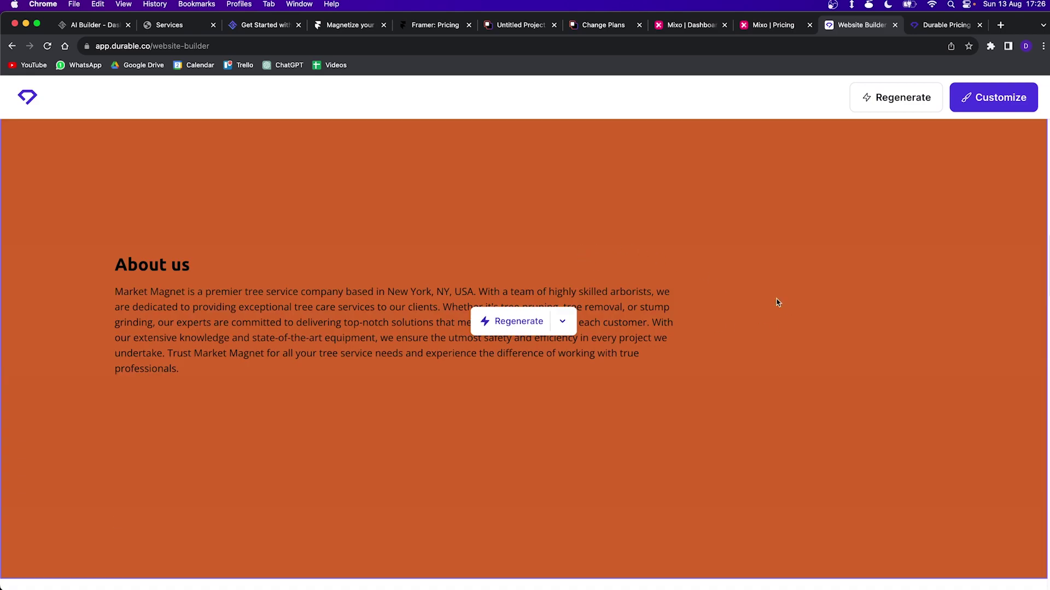
scroll(749, 290, "down", 8)
scroll(244, 280, "down", 9)
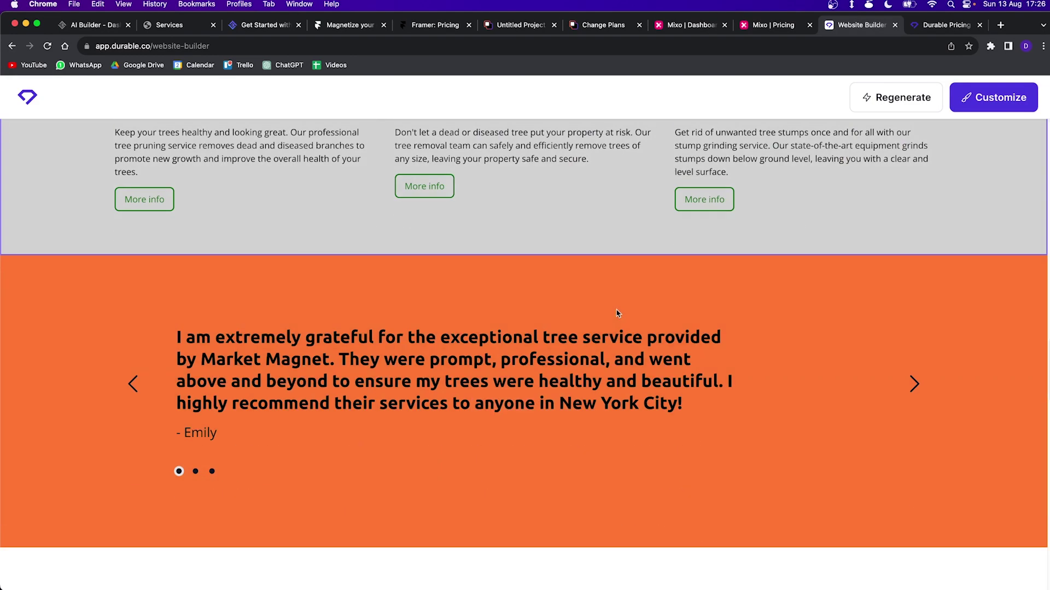
scroll(525, 316, "down", 6)
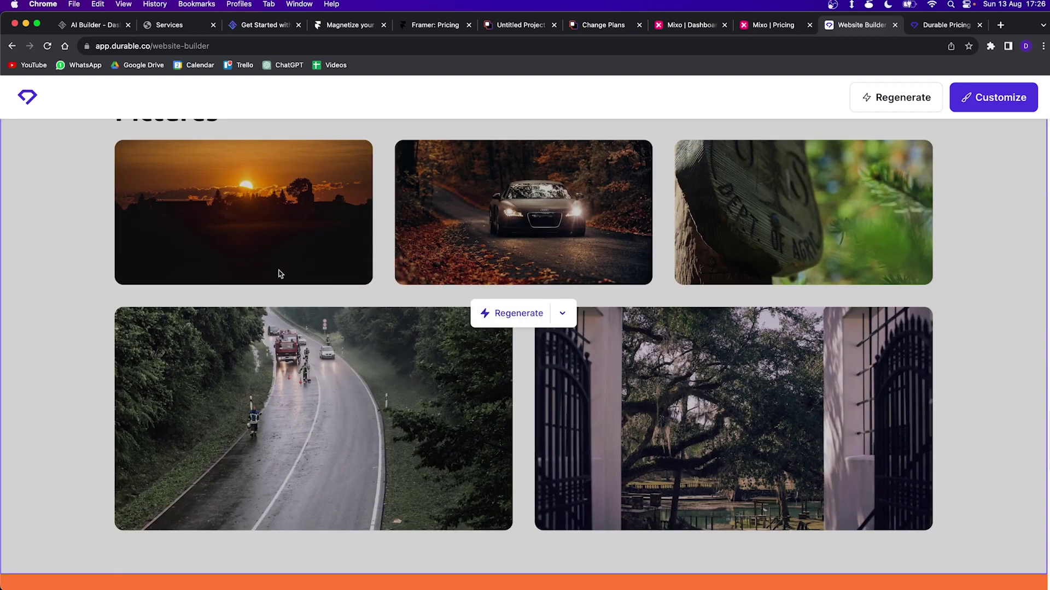
scroll(470, 344, "up", 1)
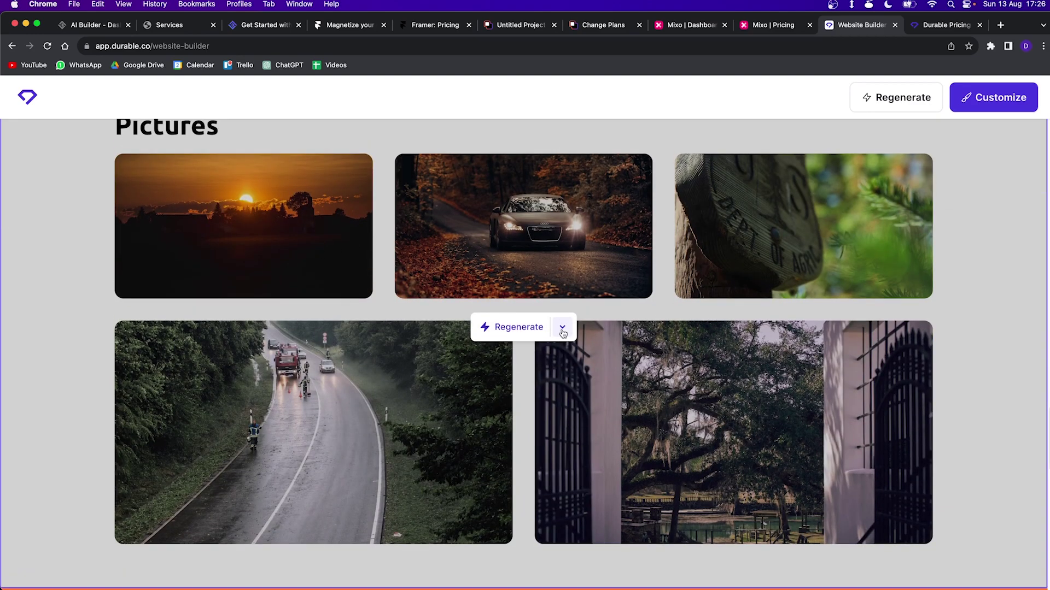
left_click(508, 328)
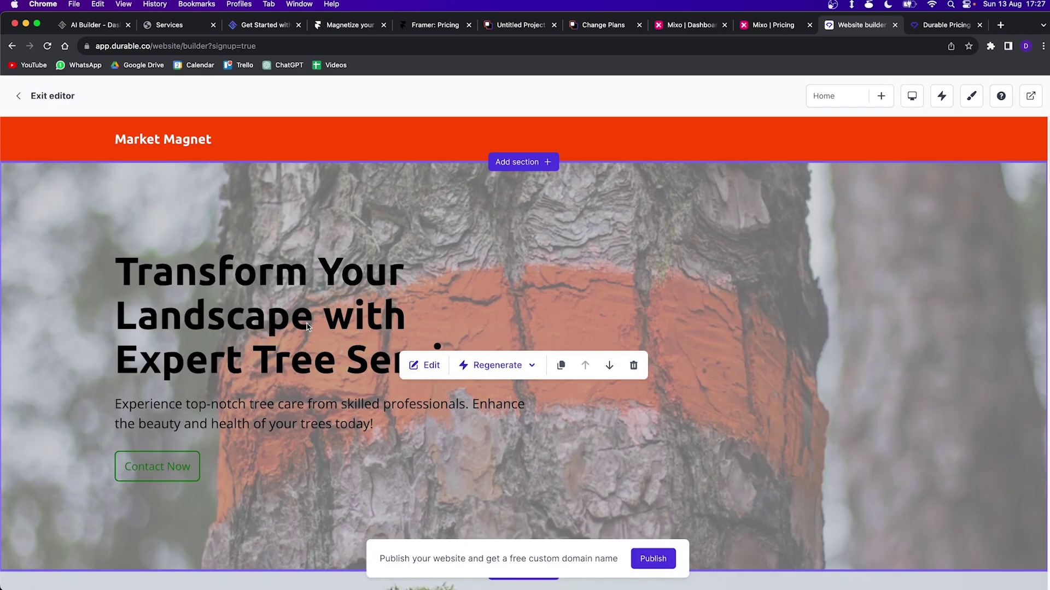
Look over the site in the Durable editor and view the assistant's suggested questions and commands
scroll(517, 432, "down", 3)
left_click(517, 432)
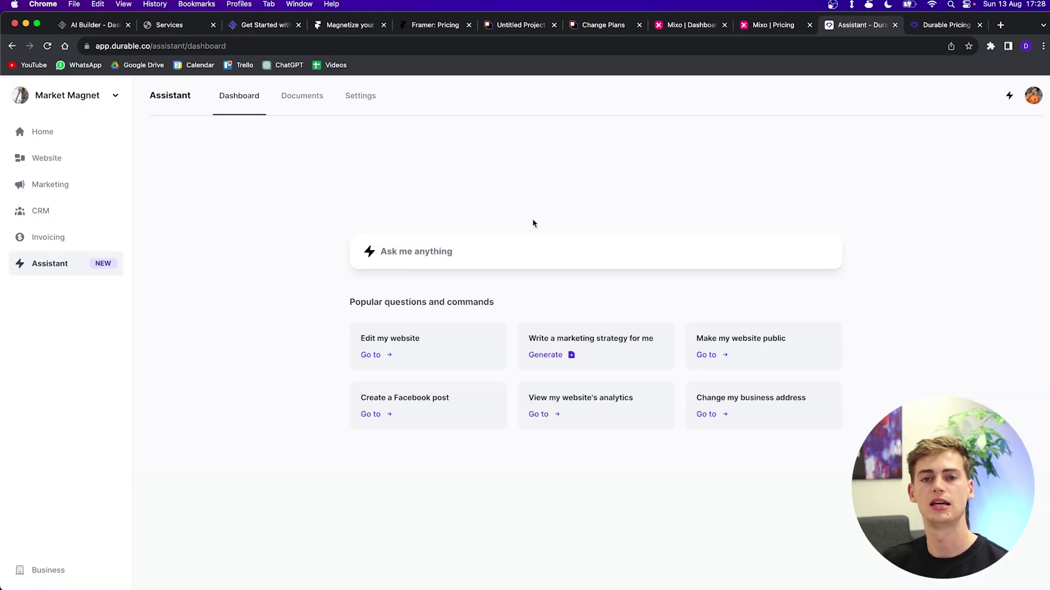
left_click(534, 251)
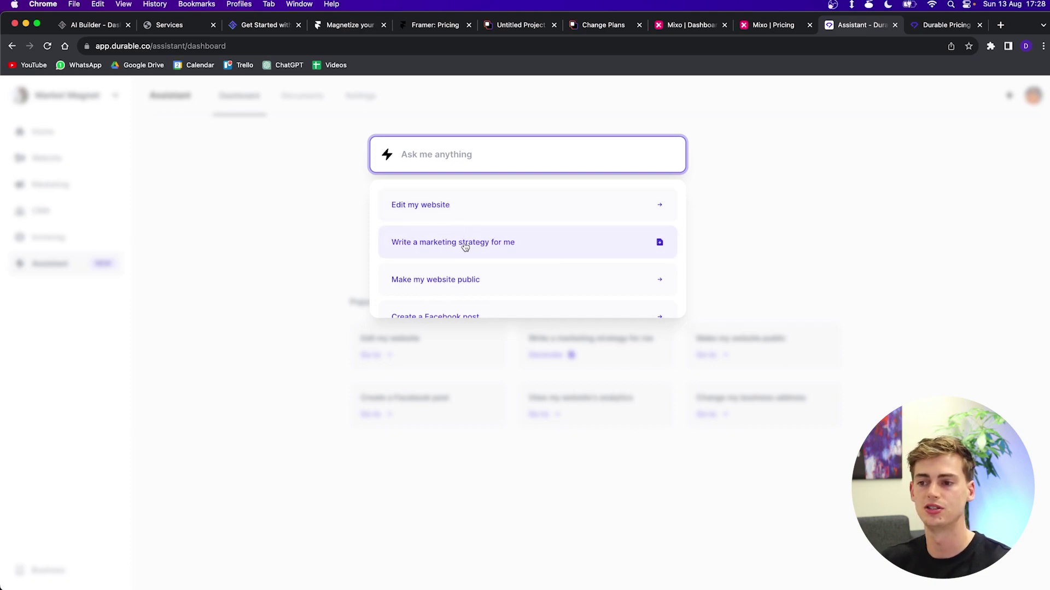
scroll(473, 281, "down", 1)
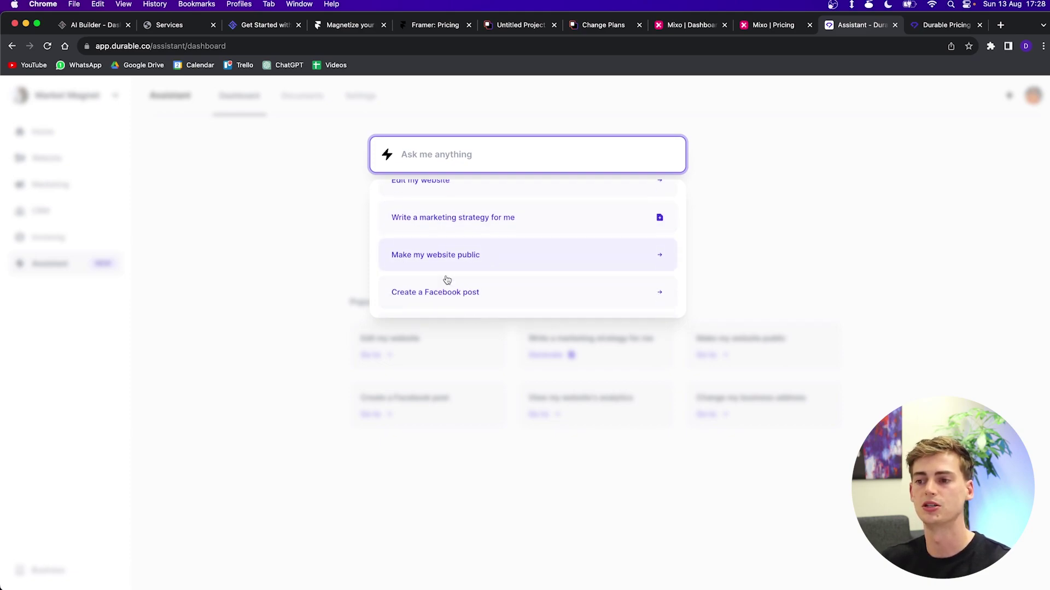
left_click(246, 264)
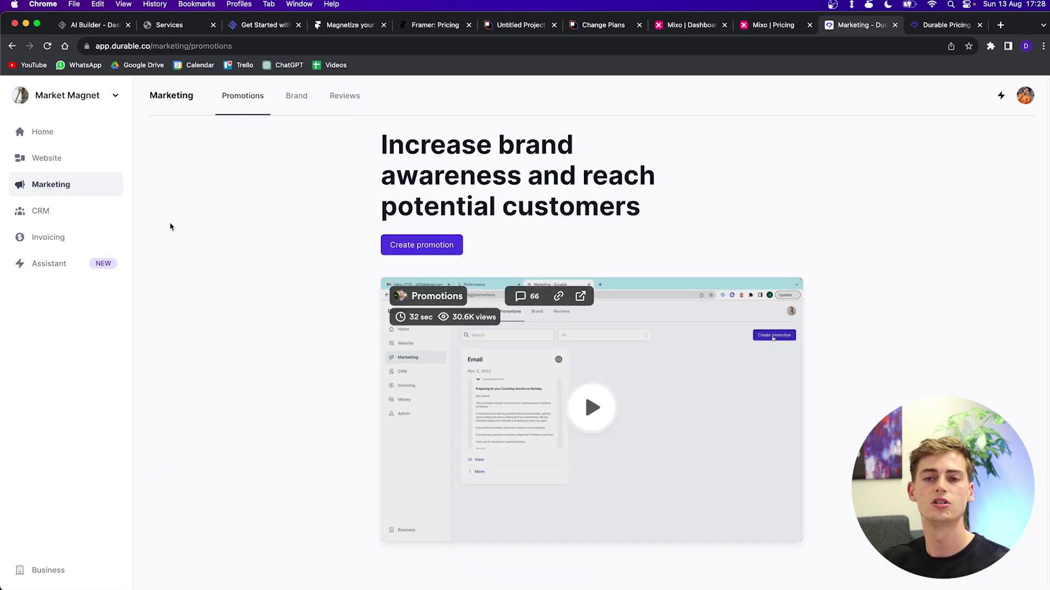
View the types of promotion that can be created for marketing, close them and show the Invoicing section
left_click(414, 247)
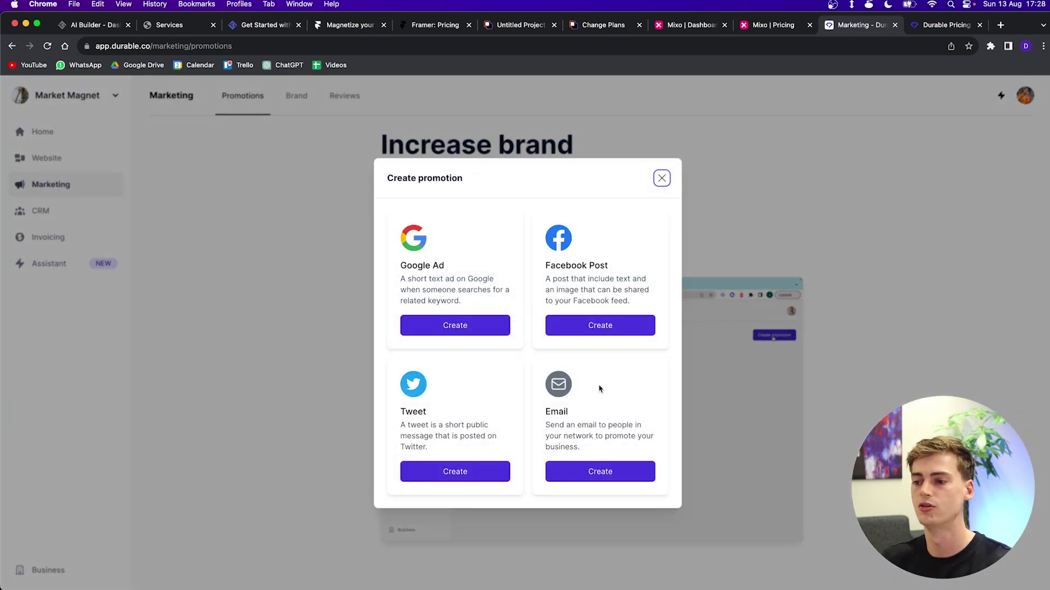
left_click(661, 178)
left_click(67, 237)
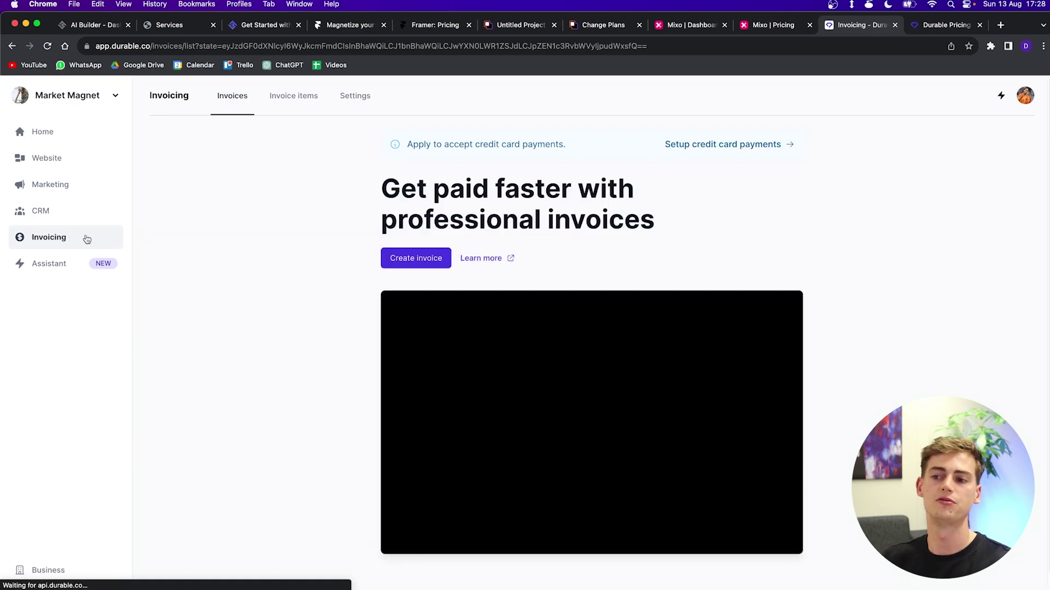